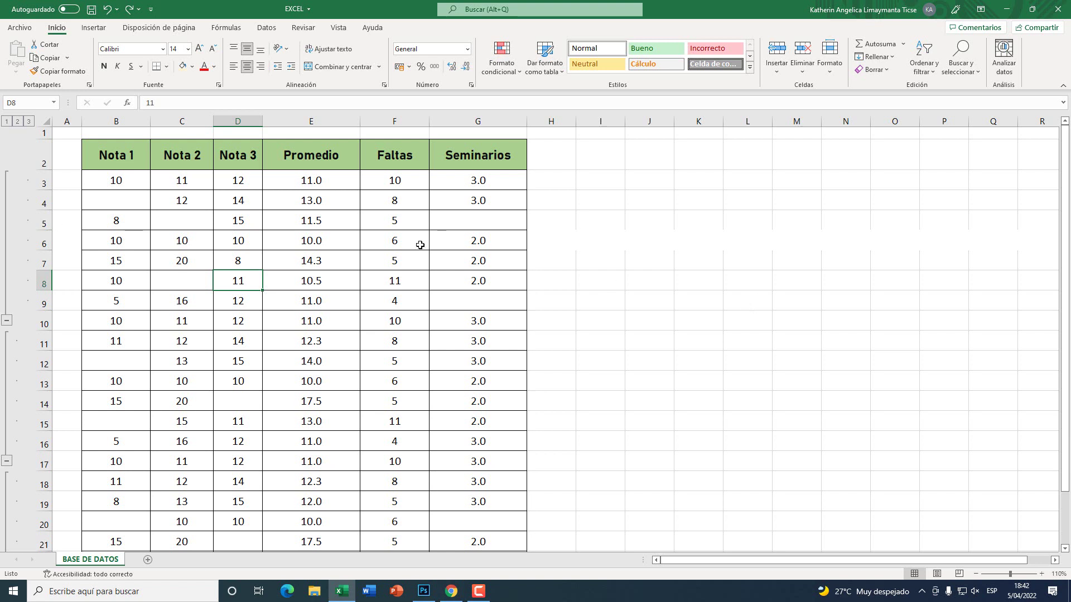
Select the grade data B3:G23, from Nota 1 through Seminarios
left_click(373, 360)
scroll(415, 428, "down", 3)
scroll(415, 428, "up", 3)
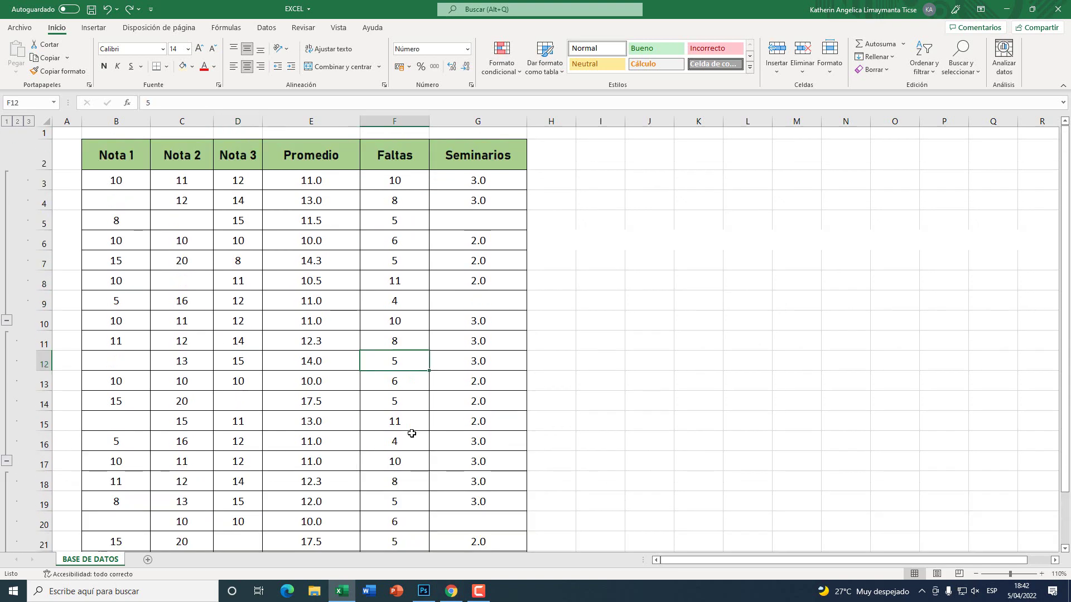
left_click_drag(123, 178, 477, 472)
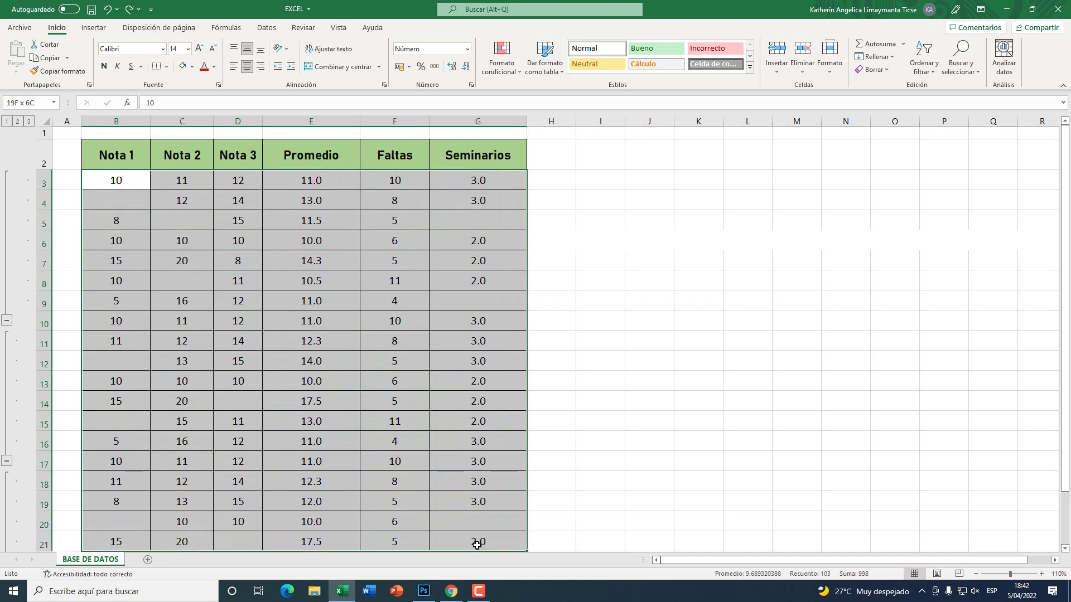
left_click_drag(477, 472, 478, 519)
scroll(262, 466, "up", 1)
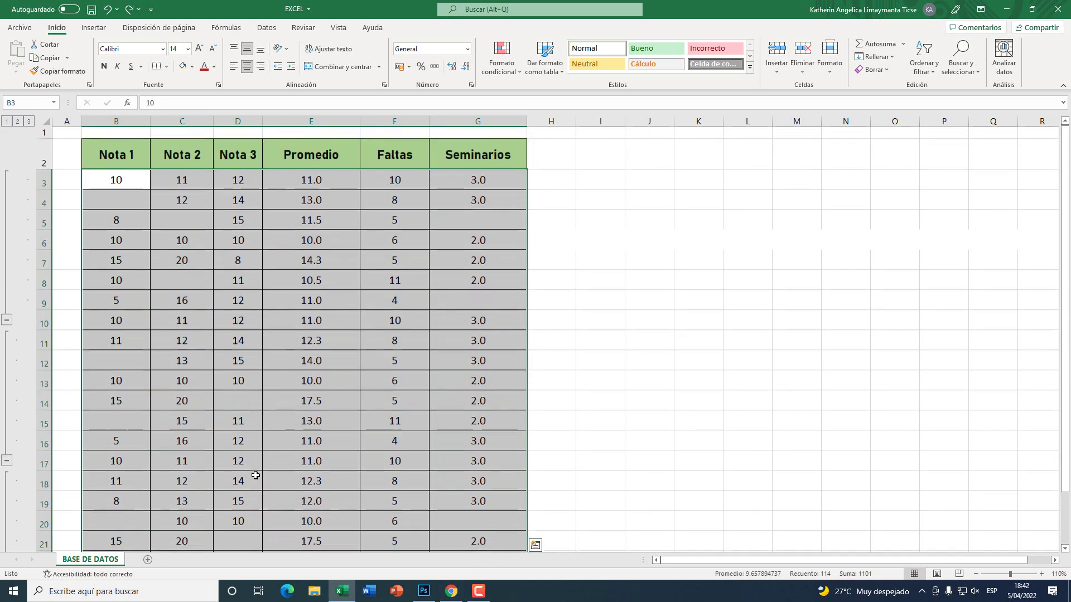
left_click_drag(146, 180, 450, 506)
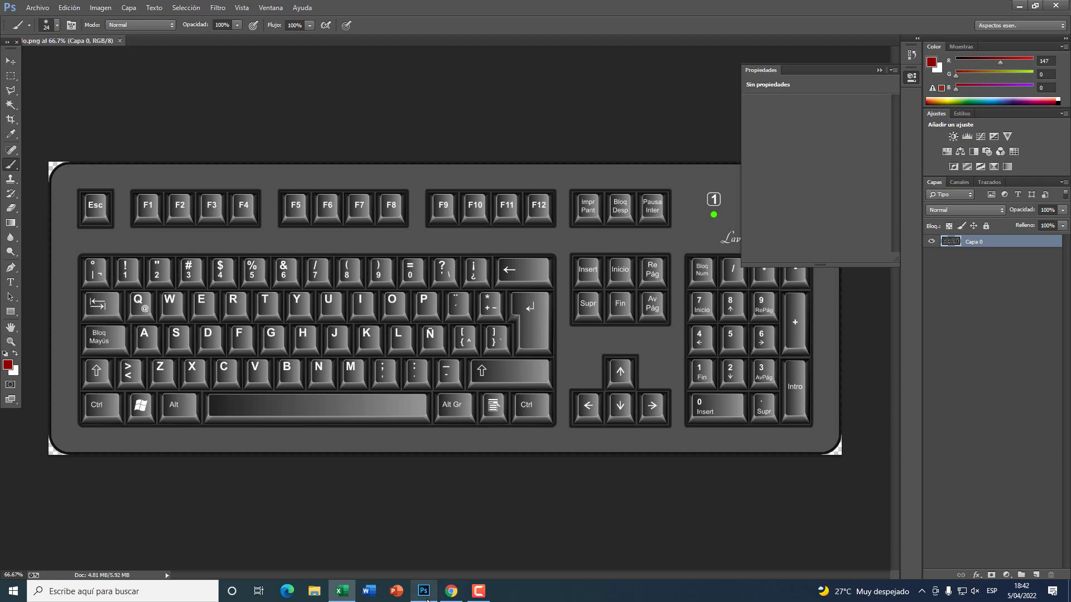
In Photoshop, circle the F5 key in red with an arrow pointing to it
left_click(423, 591)
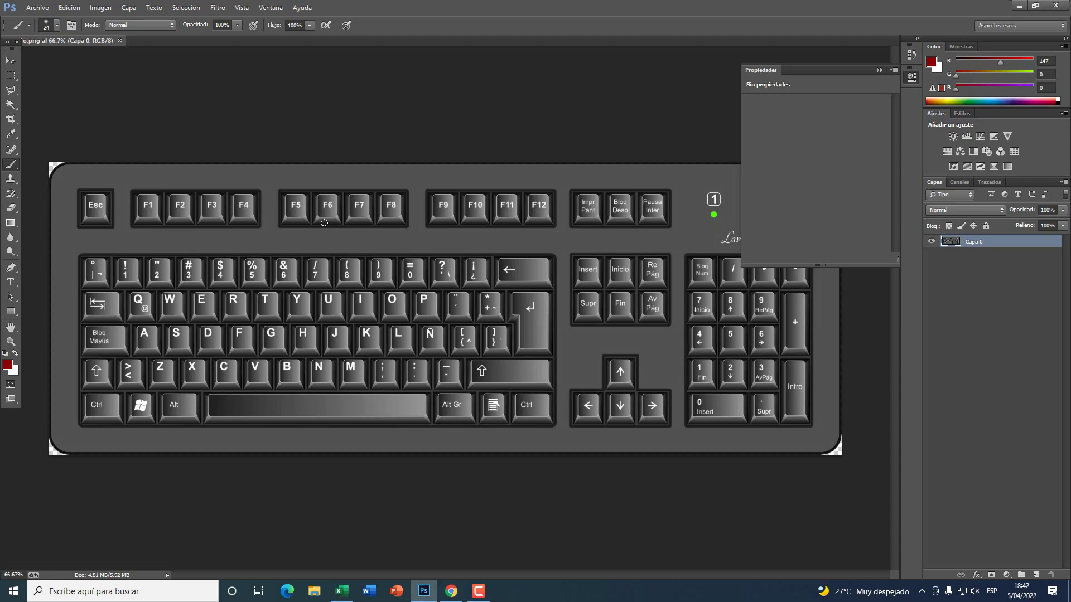
left_click_drag(313, 188, 316, 193)
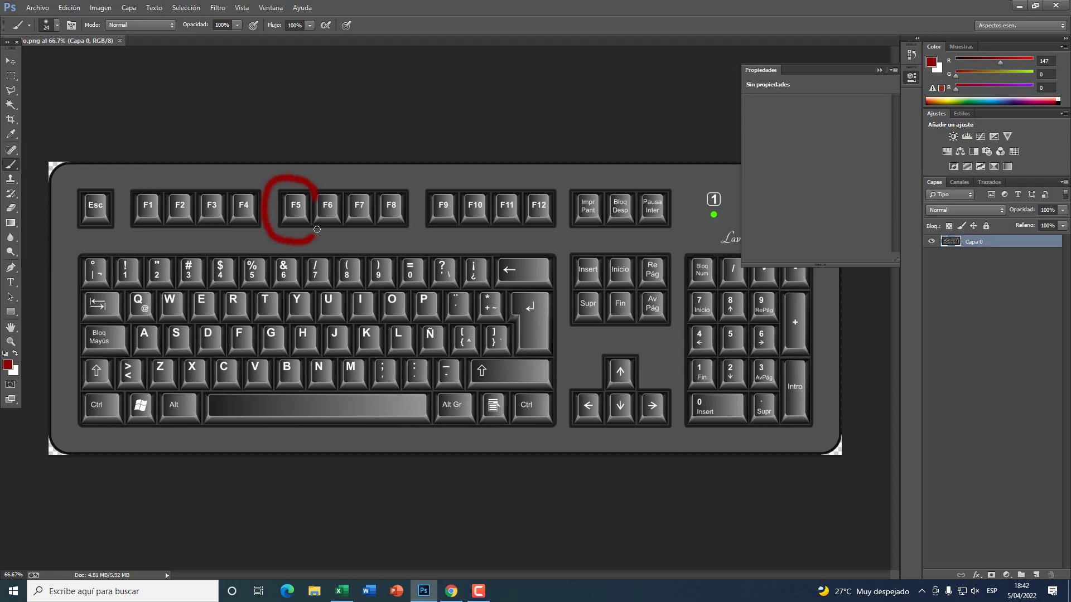
left_click_drag(282, 261, 282, 323)
left_click_drag(261, 288, 304, 293)
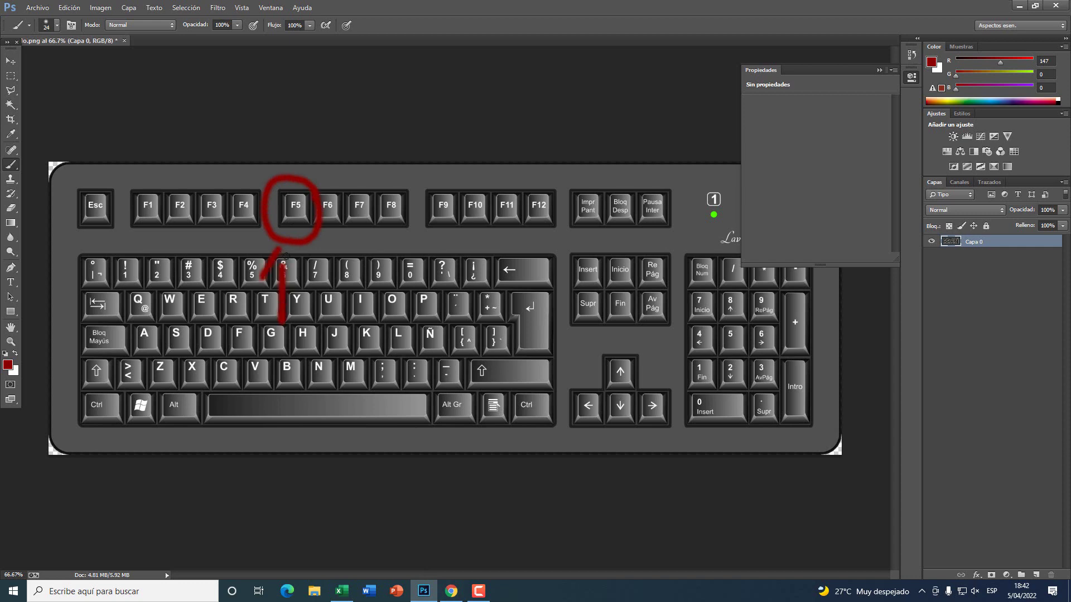
Use Go To (F5) > Especial > Celdas en blanco to select only the blank cells
left_click(423, 591)
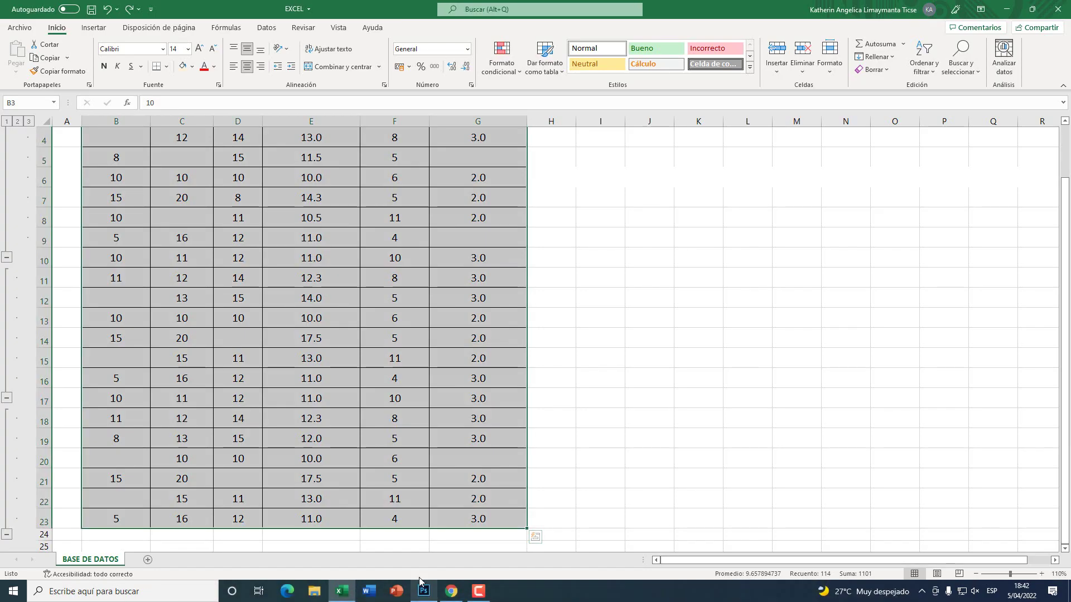
key("F5")
mouse_move(366, 133)
left_mouse_down()
mouse_move(544, 320)
mouse_move(488, 157)
left_mouse_up()
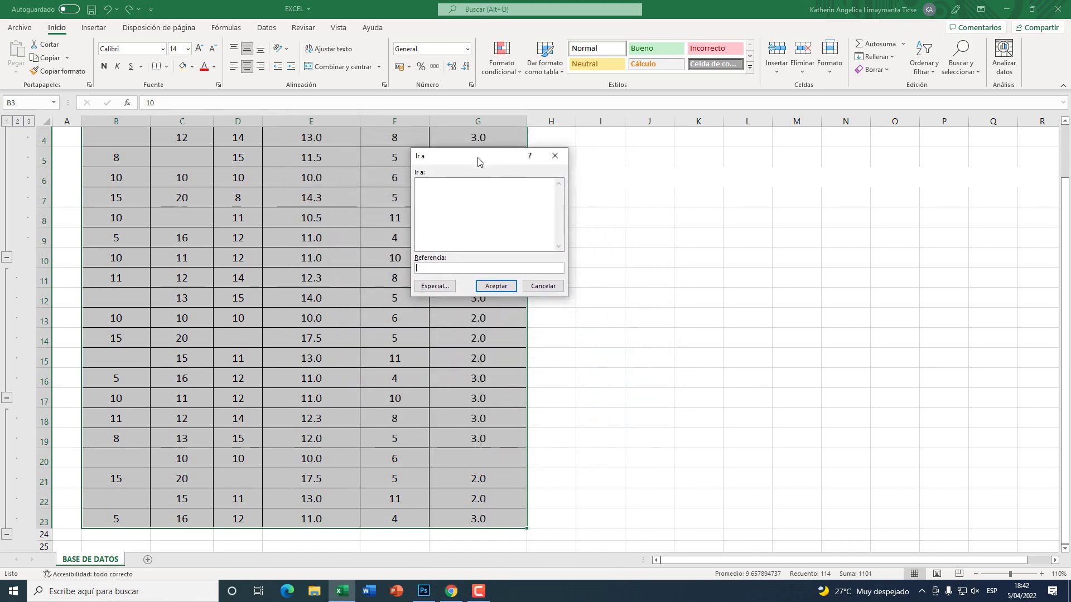
left_click(435, 287)
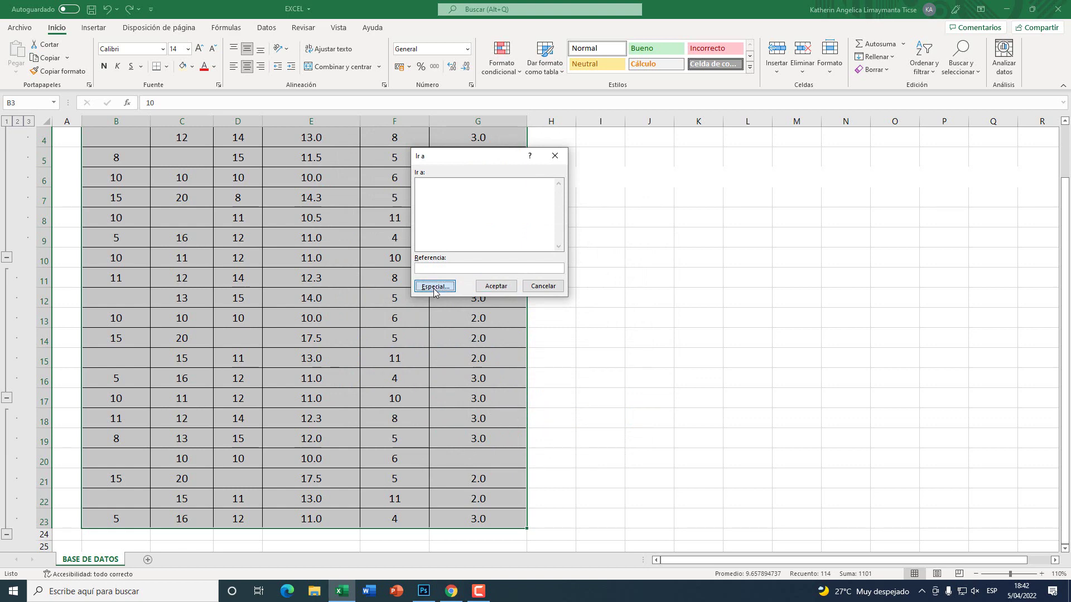
left_click_drag(461, 139, 481, 211)
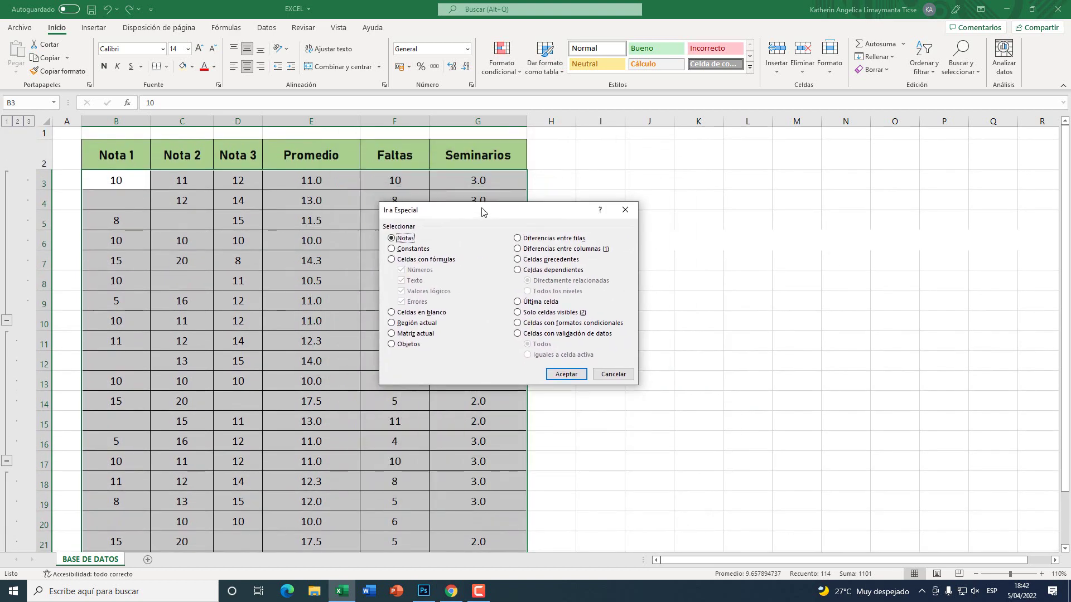
left_click(419, 313)
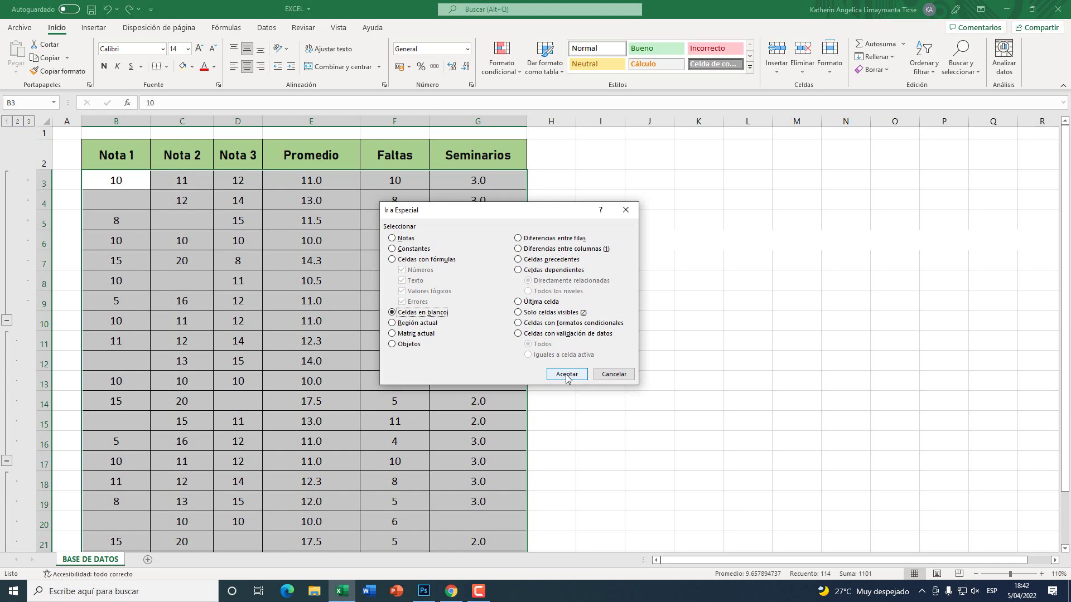
left_click(566, 374)
scroll(641, 463, "down", 1)
Apply a gold theme fill colour to the selected blank cells
scroll(641, 463, "up", 1)
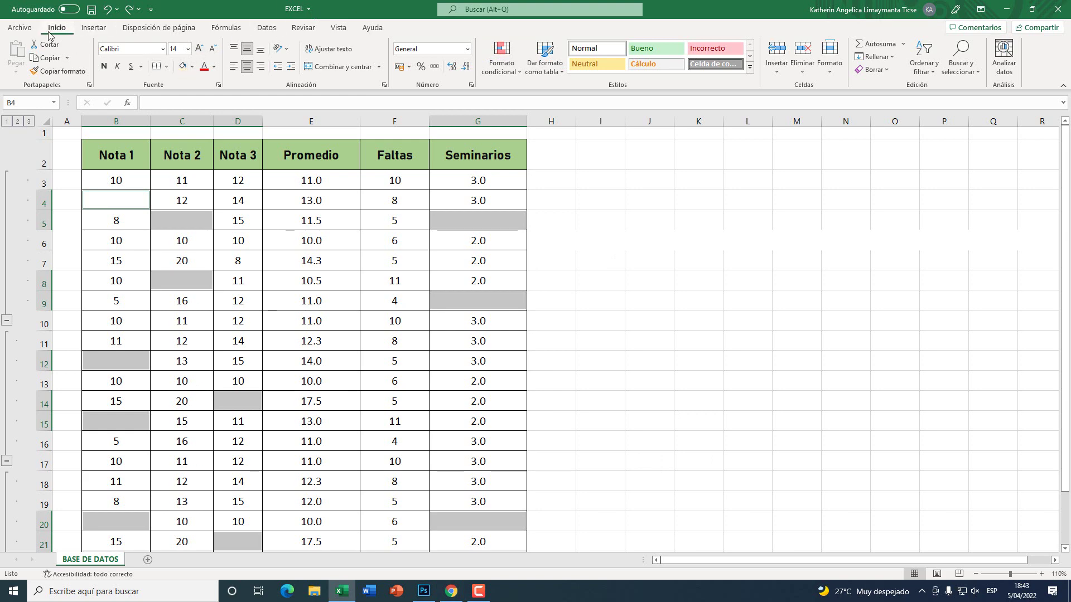
key("super+plus")
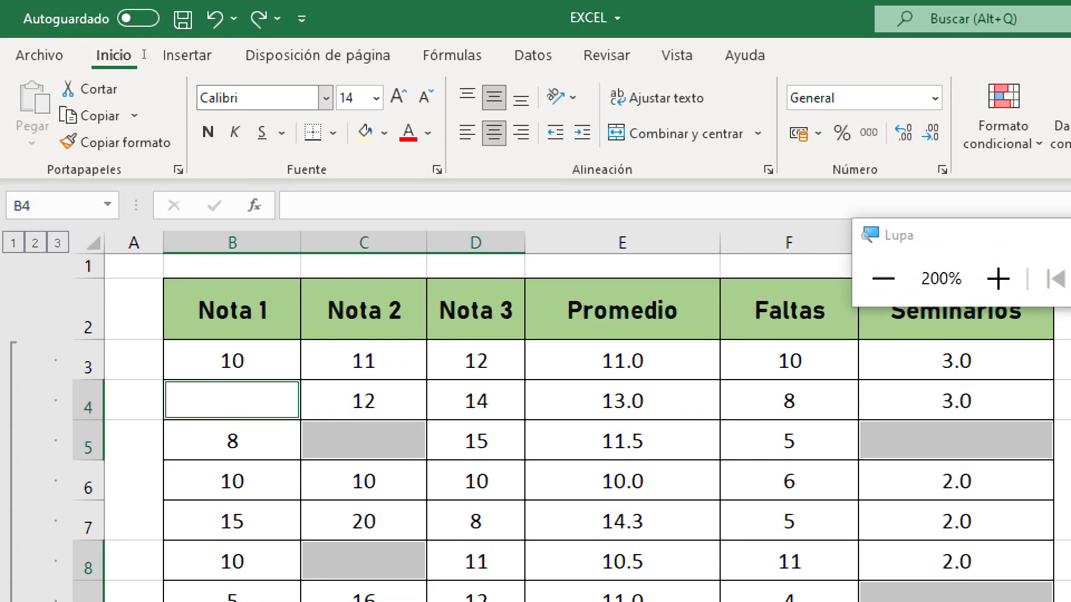
left_click(192, 67)
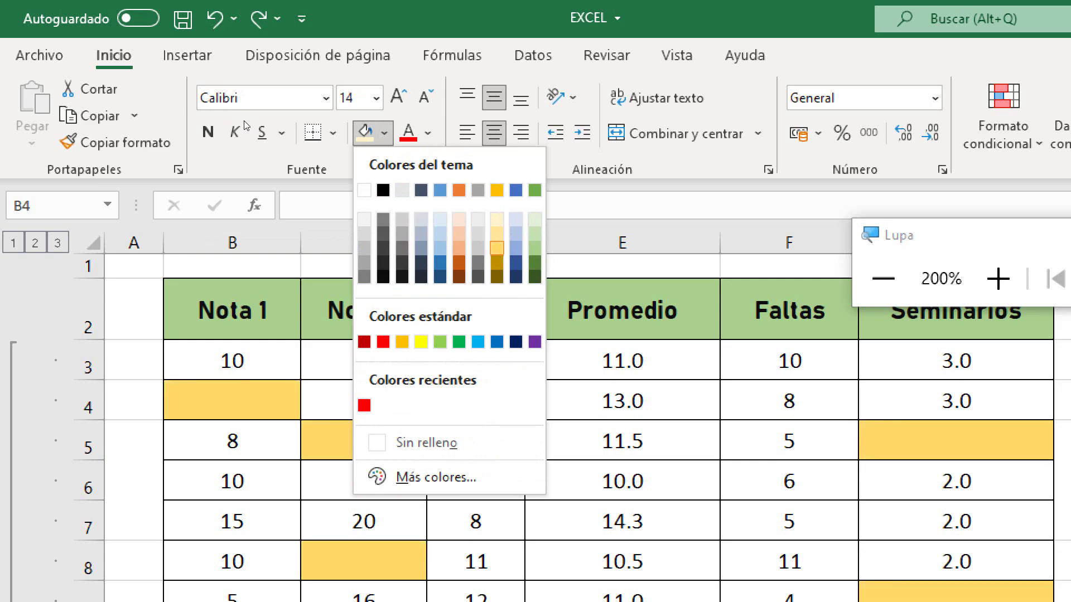
key("super+Escape")
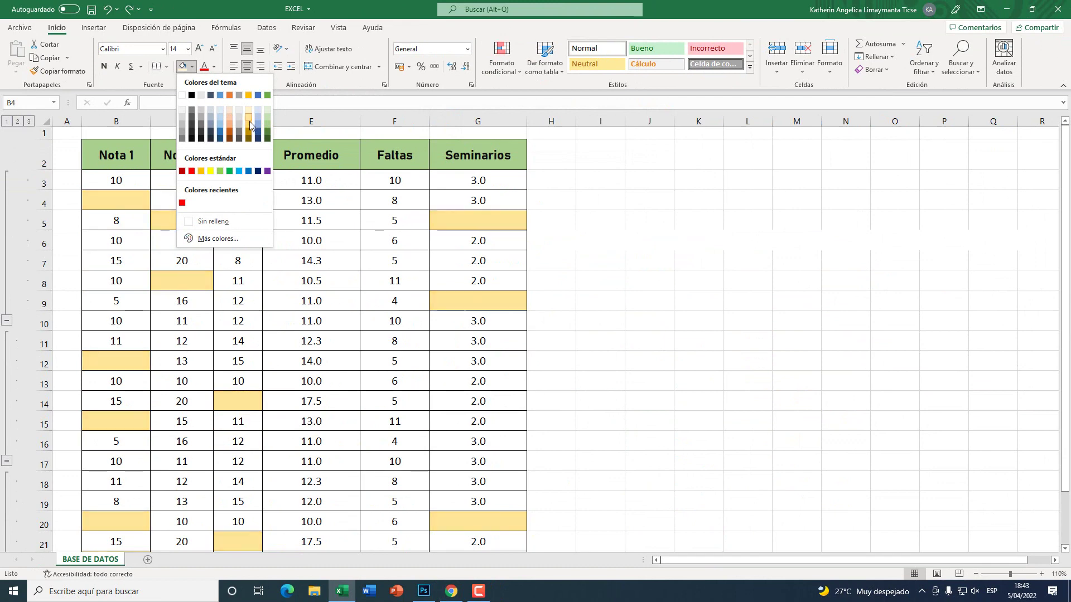
left_click(249, 118)
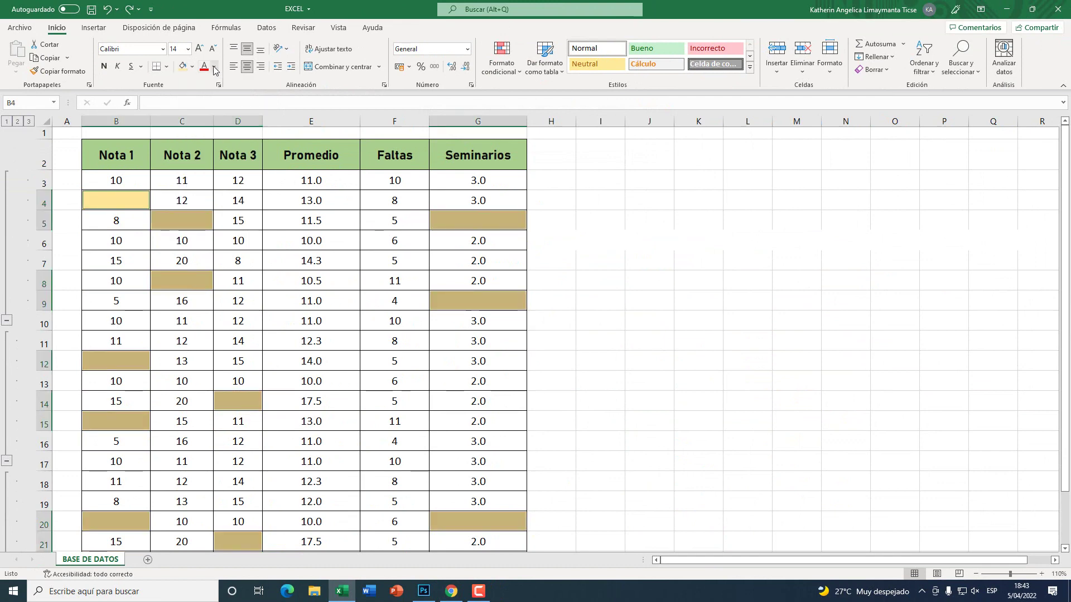
Confirm the font colour is red and start typing 0 into blank cell B4
key("super+plus")
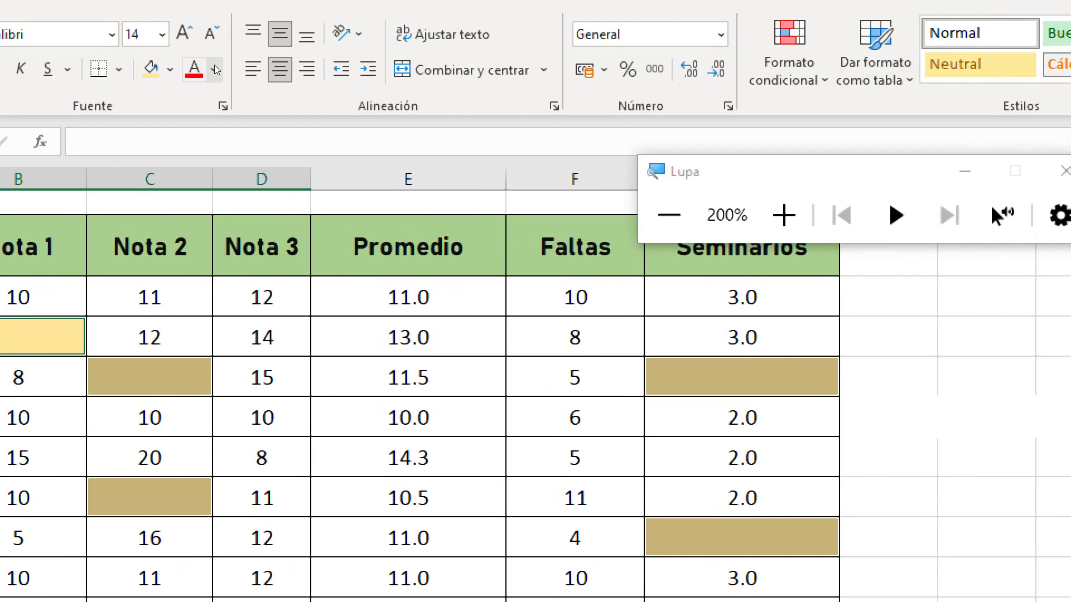
left_click(215, 69)
key("Escape")
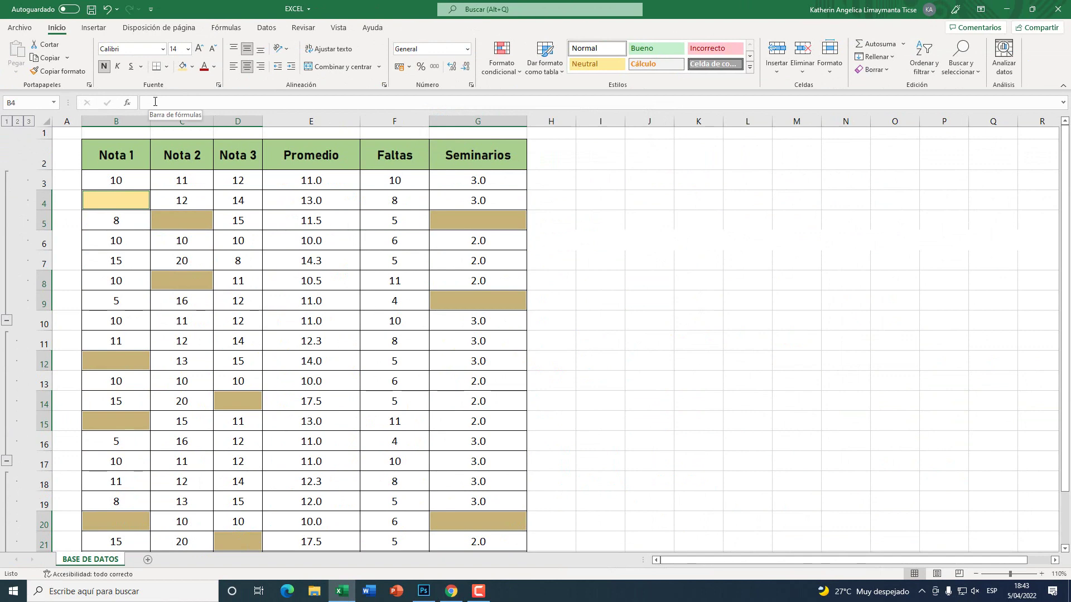
key("super+plus")
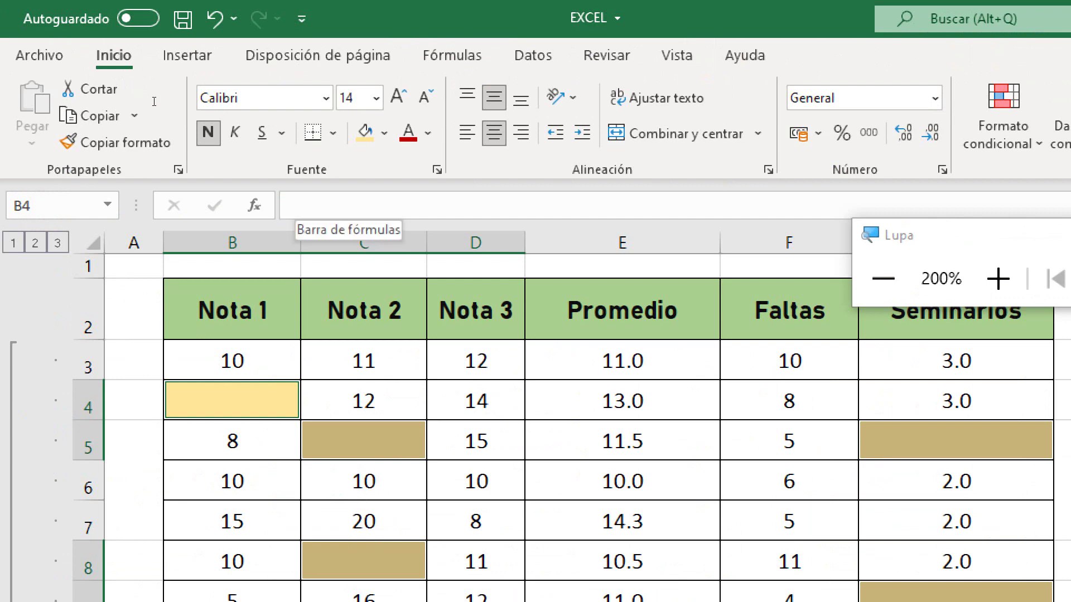
left_click(154, 101)
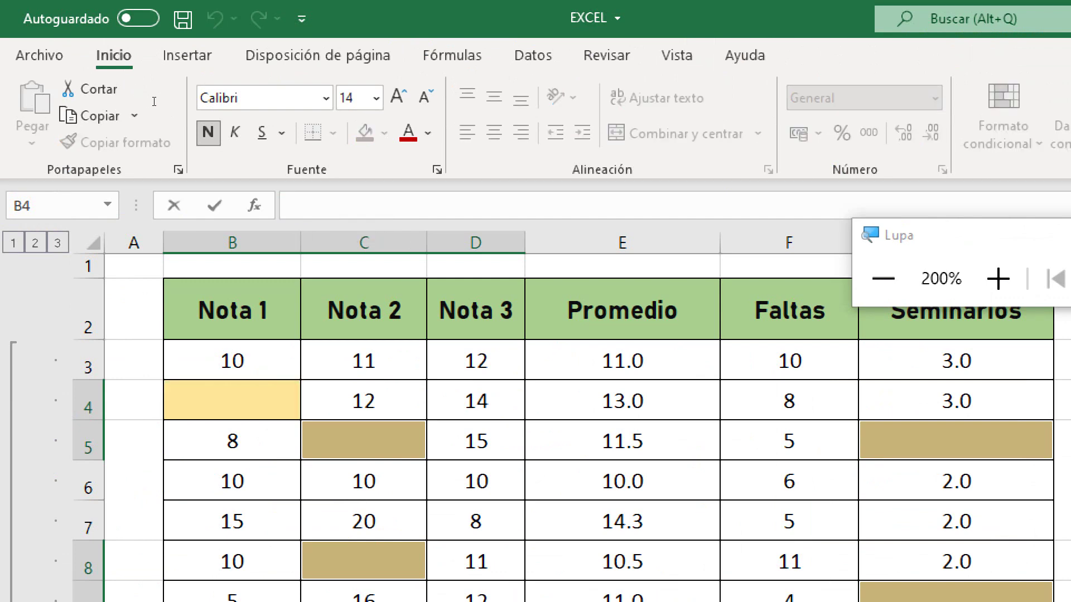
type("0")
key("super+Escape")
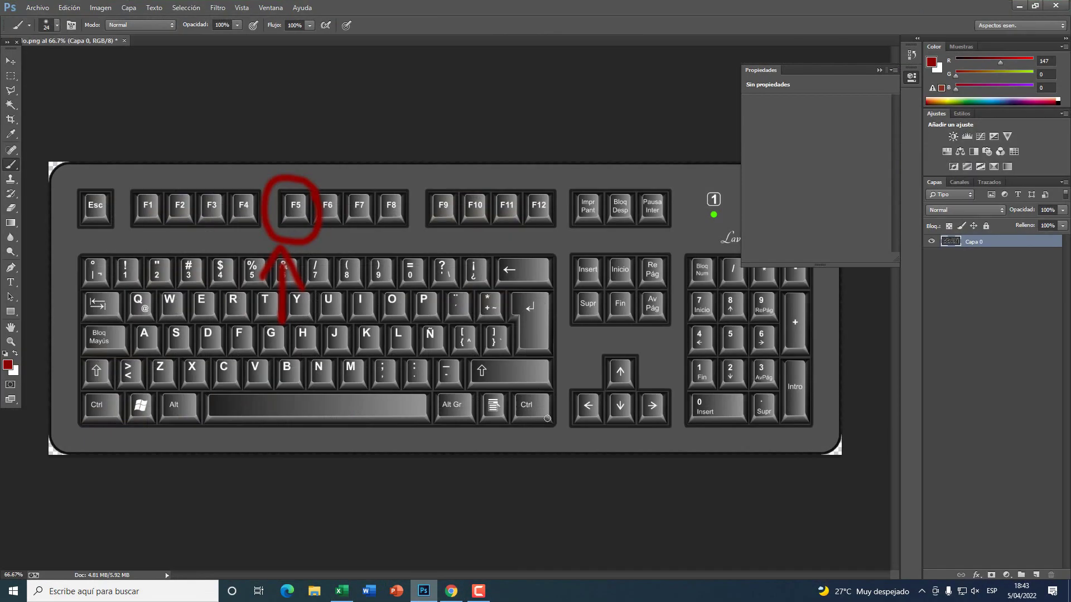
left_click(424, 591)
Revert the keyboard image via History, then circle Ctrl and Enter in red
left_click(271, 8)
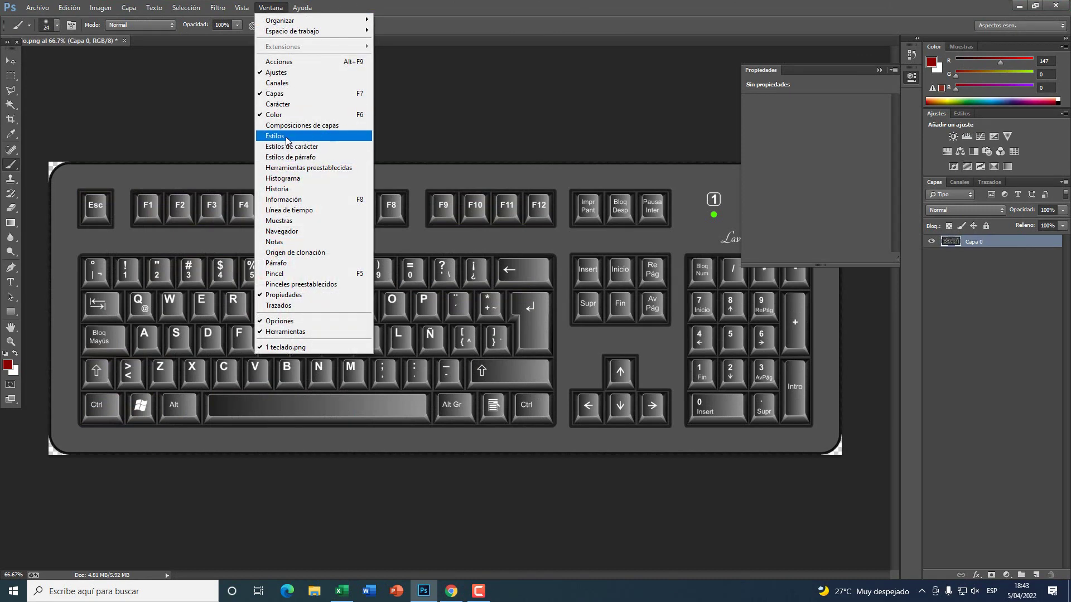
left_click(286, 188)
left_click(818, 73)
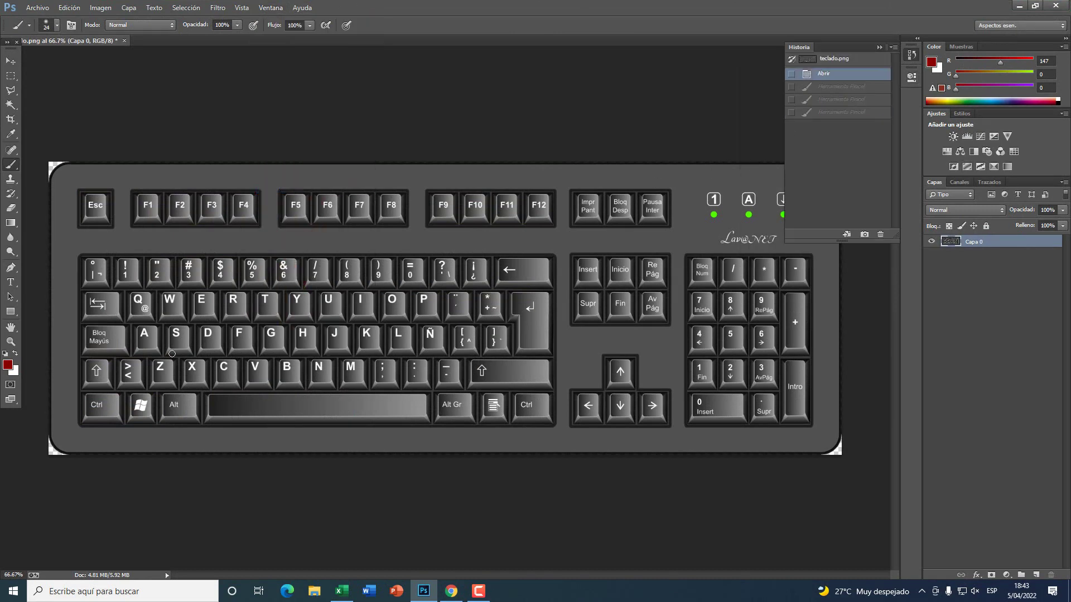
left_click_drag(114, 385, 104, 383)
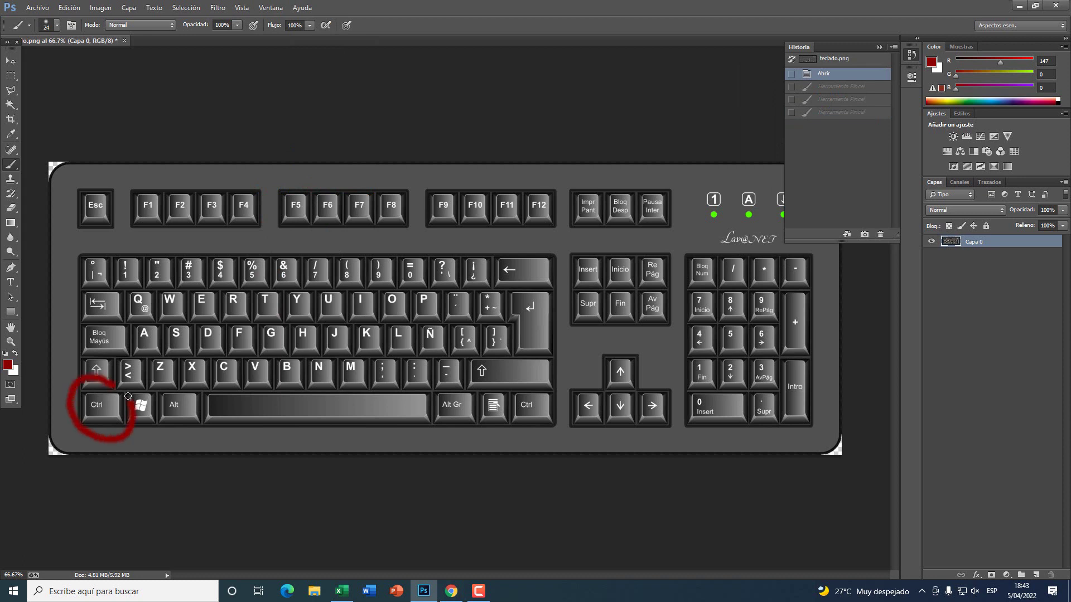
left_click_drag(558, 290, 561, 290)
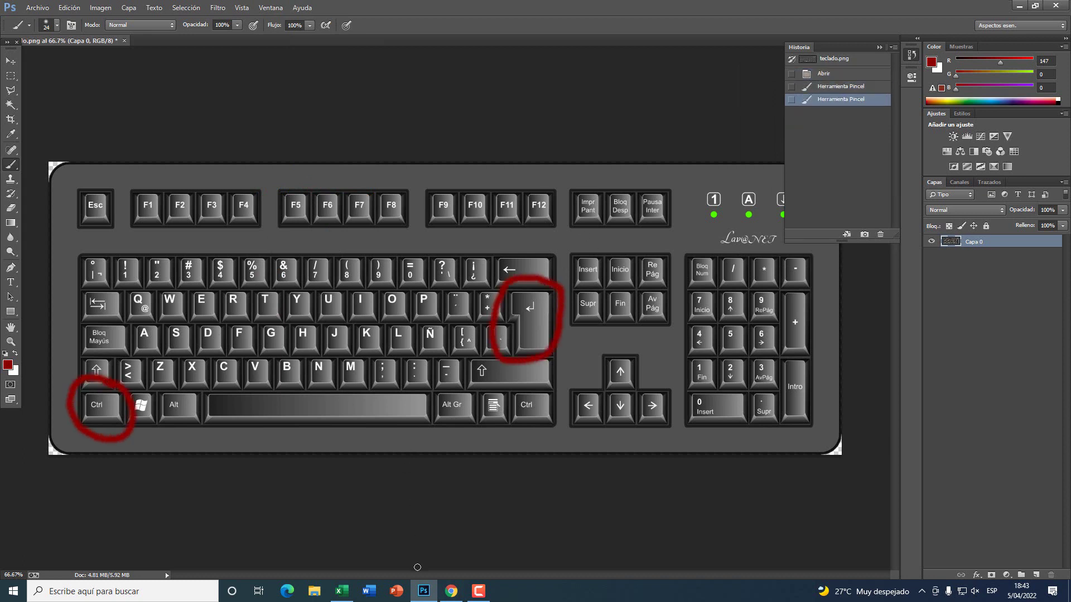
left_click(424, 591)
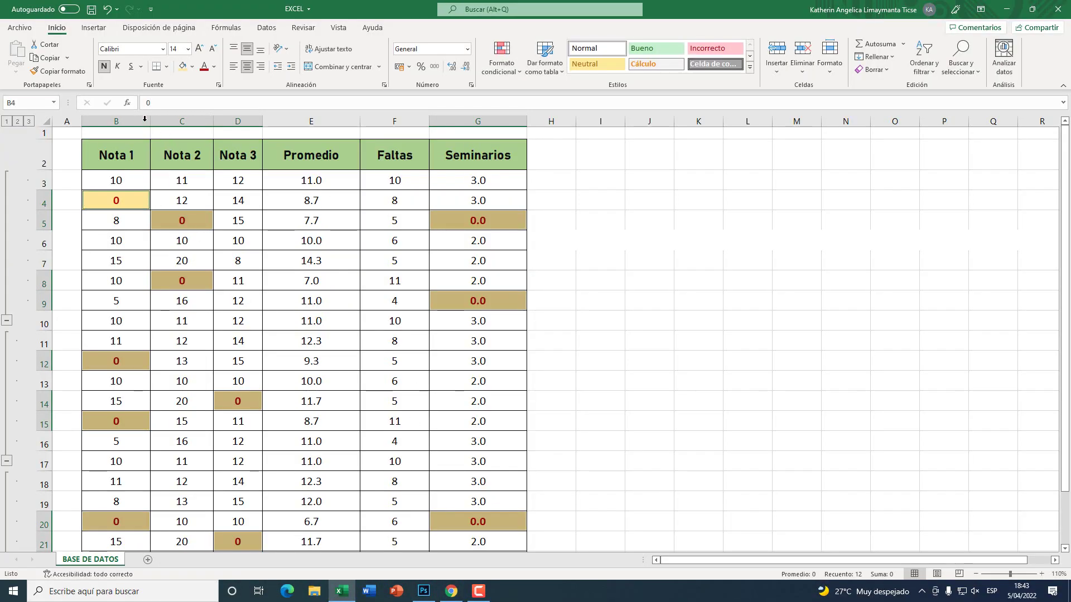
Align the zeros to the top, then back to middle and centred
key("super+plus")
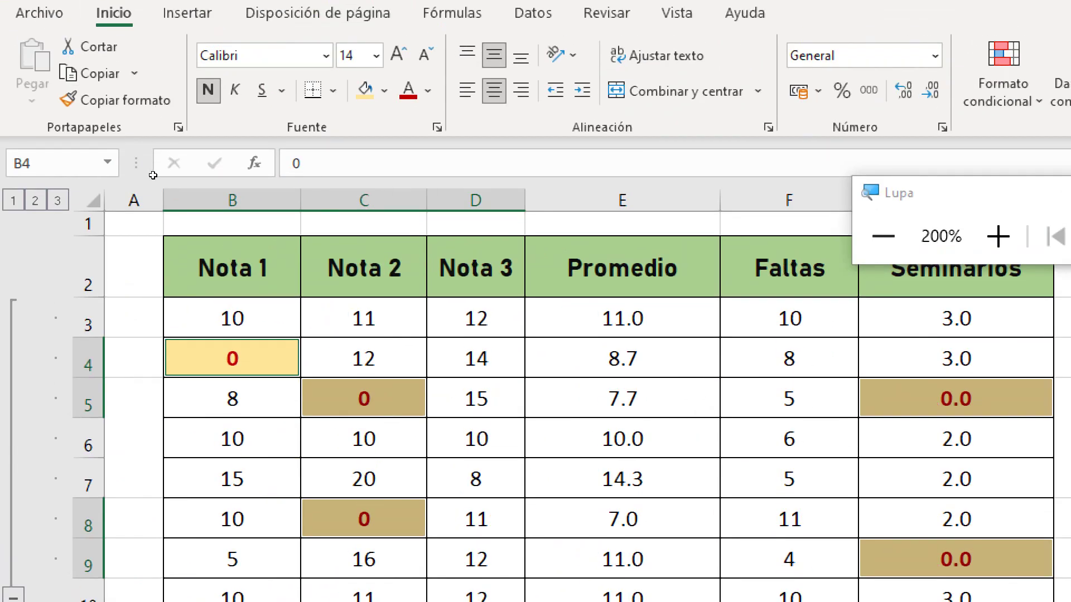
key("super+minus")
key("super+Escape")
scroll(398, 458, "down", 2)
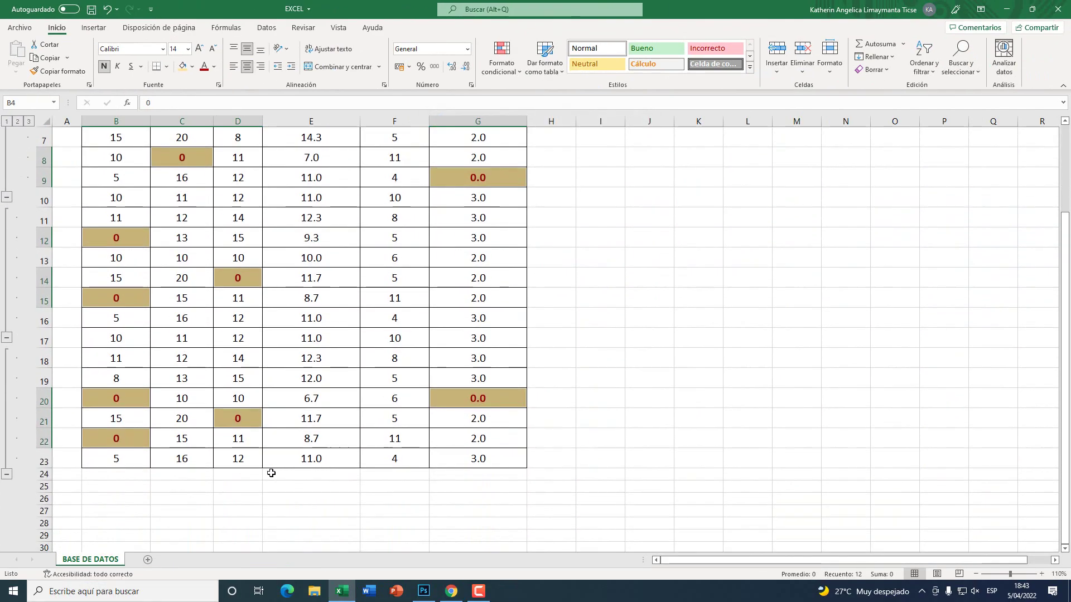
scroll(270, 463, "up", 2)
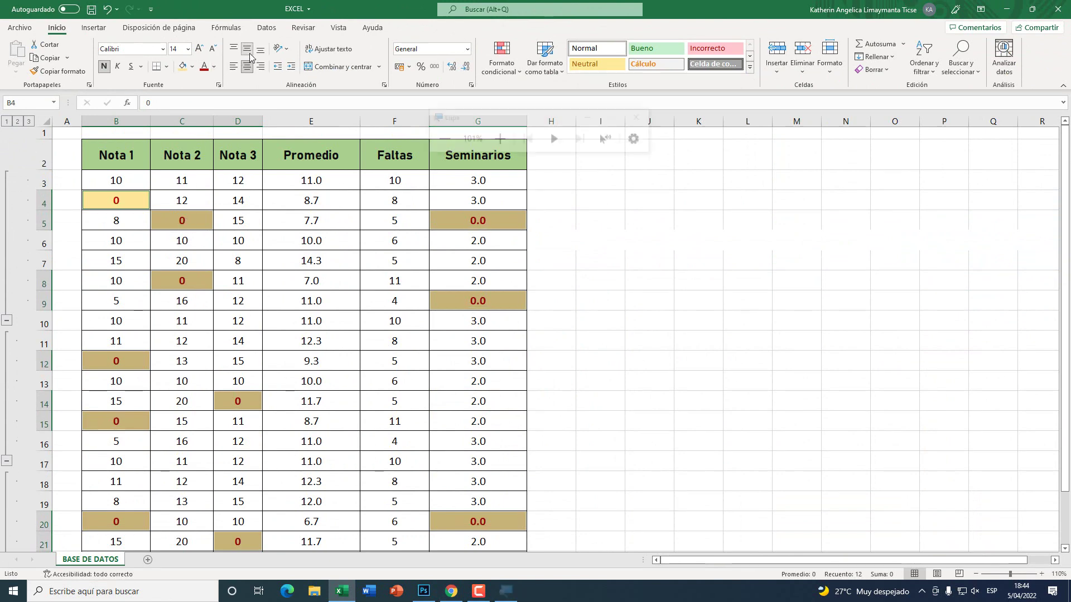
key("super+plus")
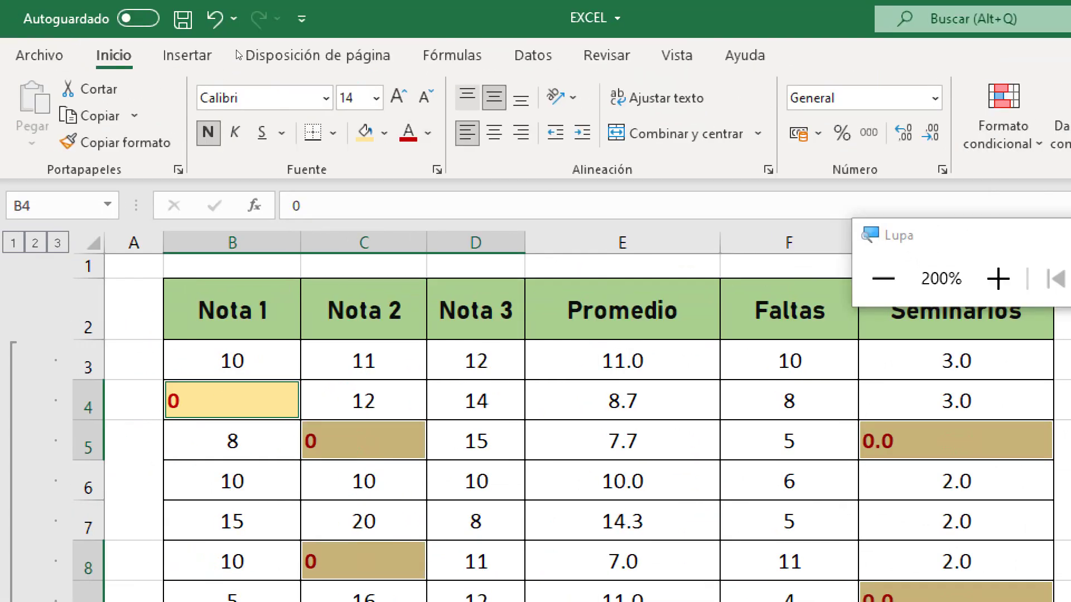
left_click(467, 98)
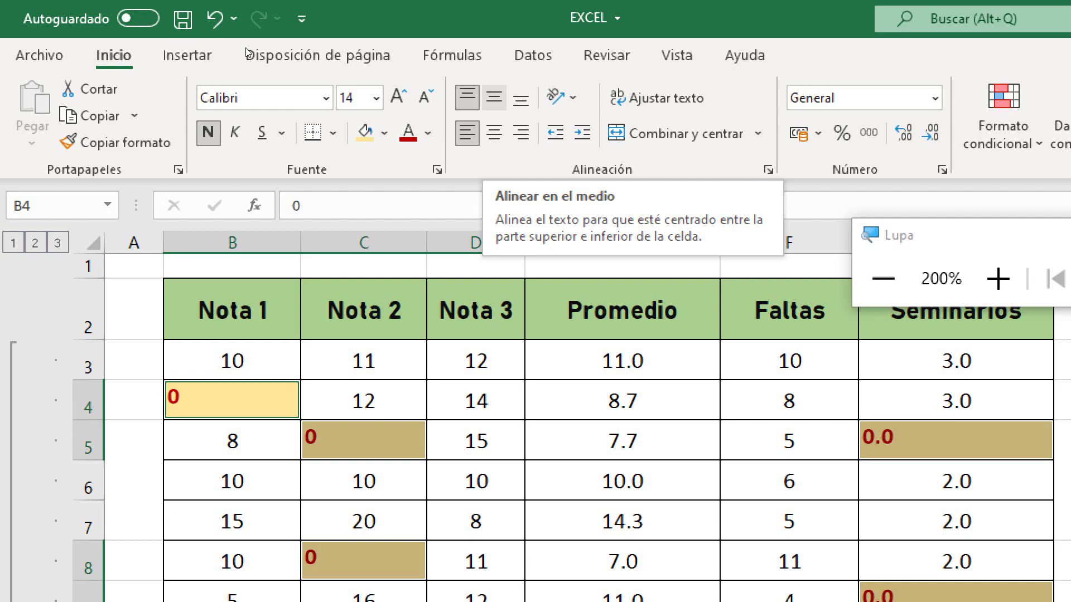
left_click(494, 98)
left_click(493, 133)
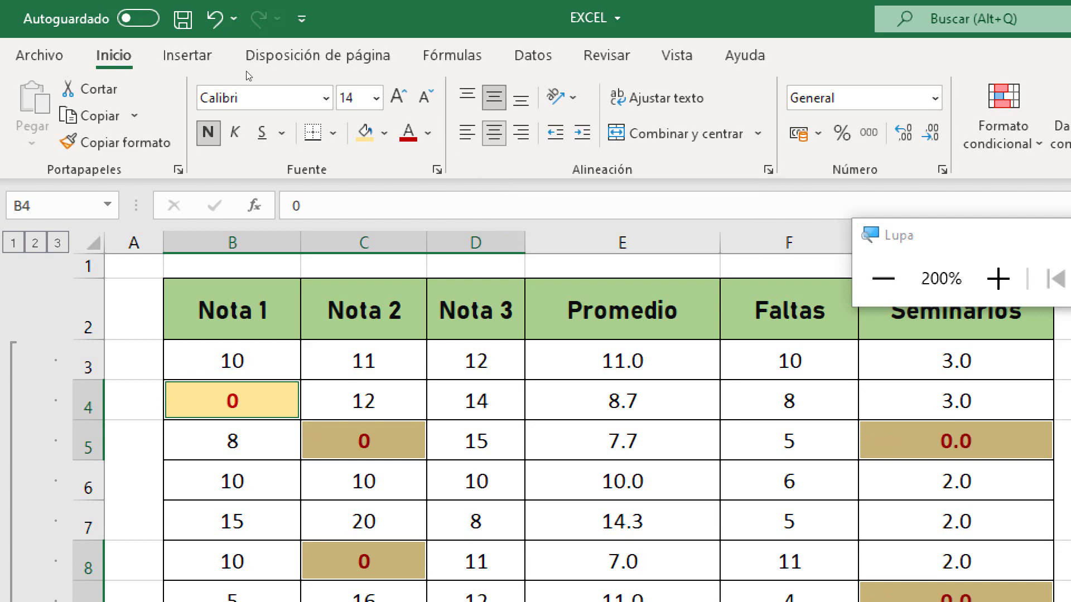
key("super+Escape")
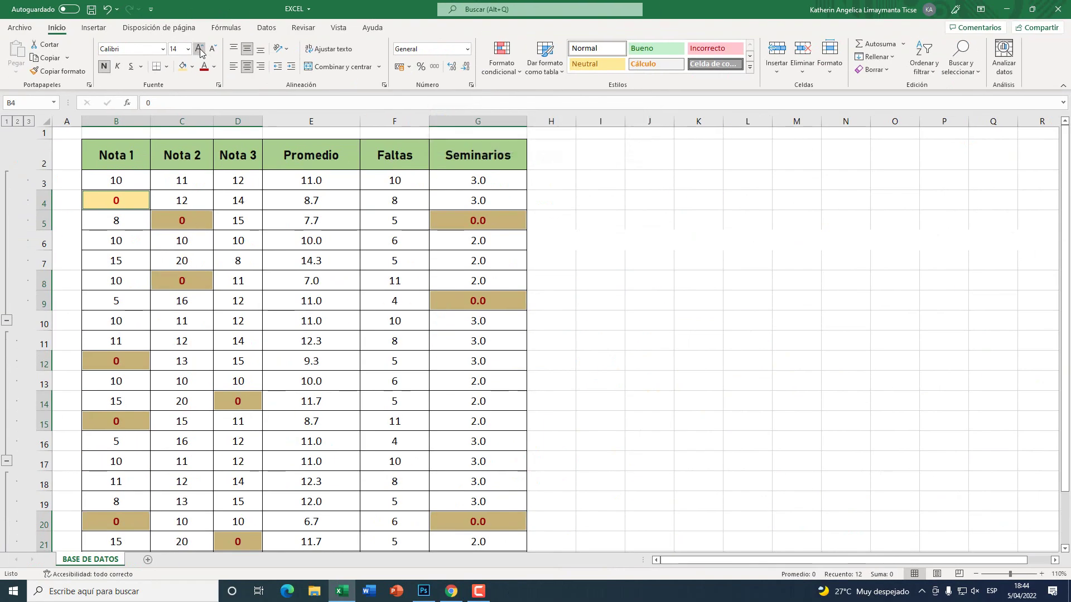
Increase the zeros' font size to 26, then delete them
left_click(199, 49)
left_click(199, 49)
left_click(199, 49)
left_click(200, 49)
left_click(200, 49)
left_click(200, 50)
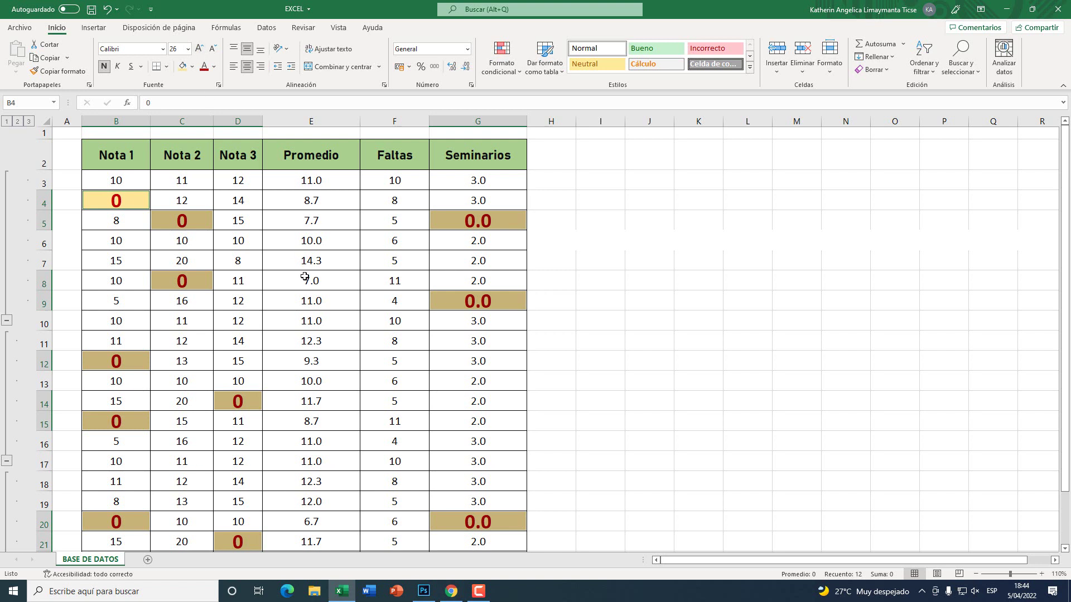
key("Delete")
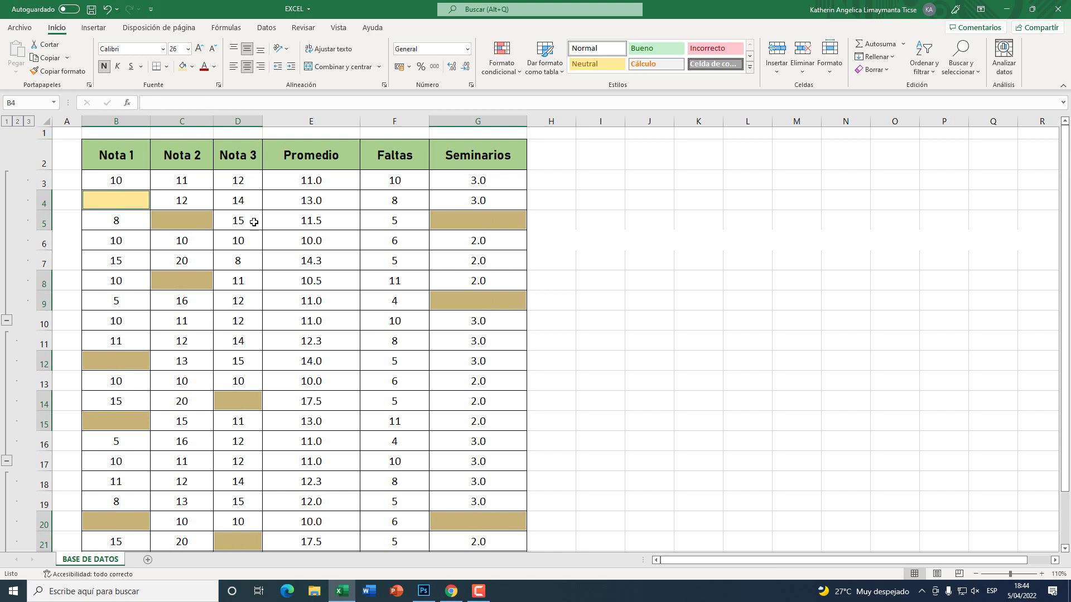
Set the emptied cells to Sin relleno and deselect them
left_click(191, 66)
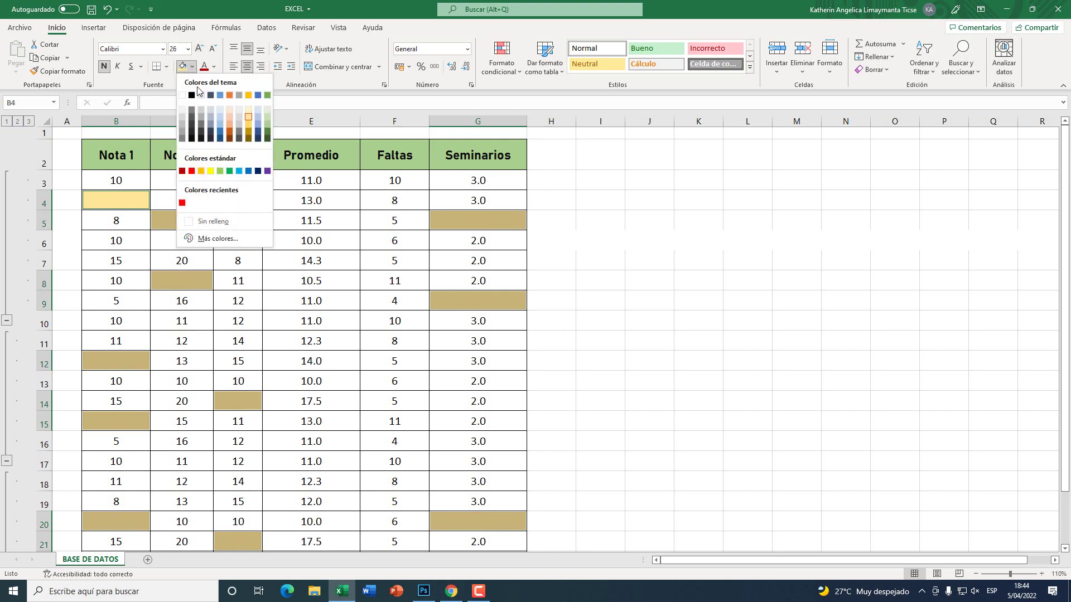
left_click(211, 221)
left_click(603, 294)
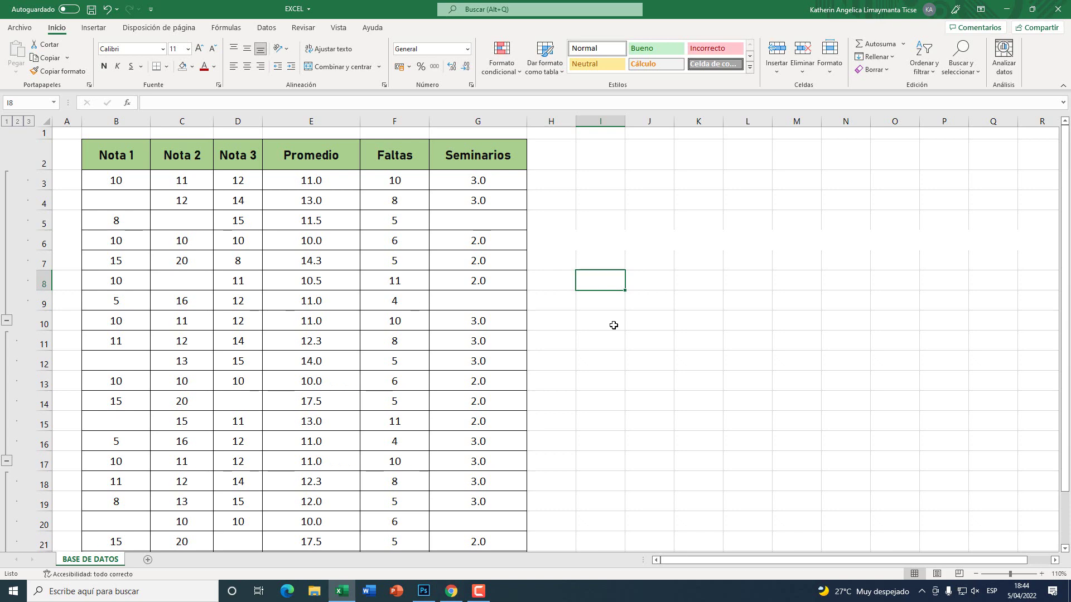
Reselect the whole grade table from B3 to G23
scroll(348, 332, "down", 2)
scroll(399, 313, "up", 2)
mouse_move(116, 184)
left_mouse_down()
mouse_move(494, 480)
mouse_move(492, 514)
left_mouse_up()
scroll(280, 390, "up", 2)
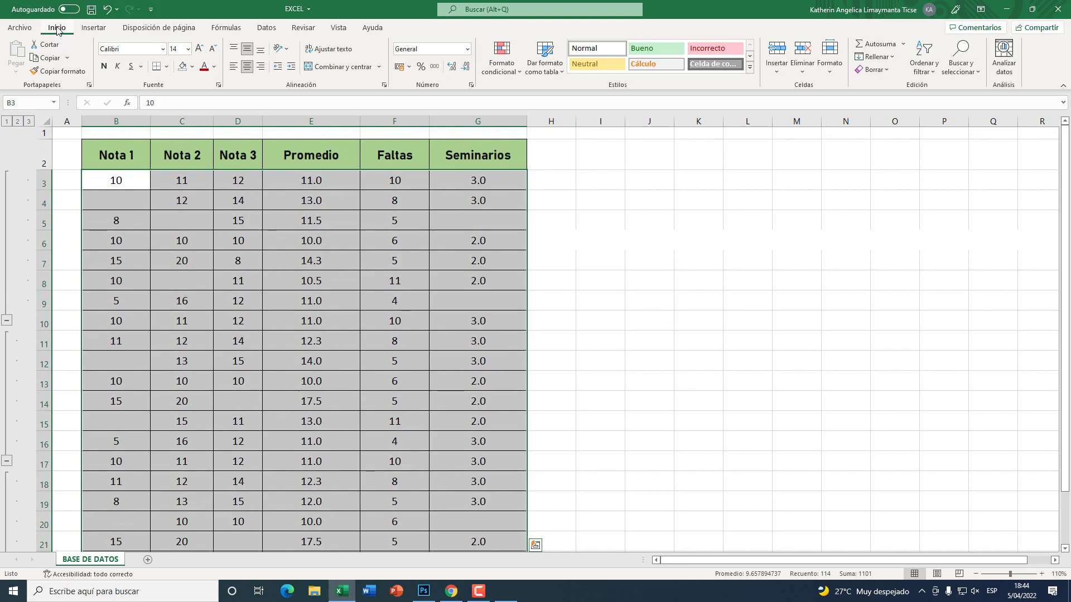
Open the Buscar y seleccionar options on the Home ribbon
key("super+plus")
key("super+minus")
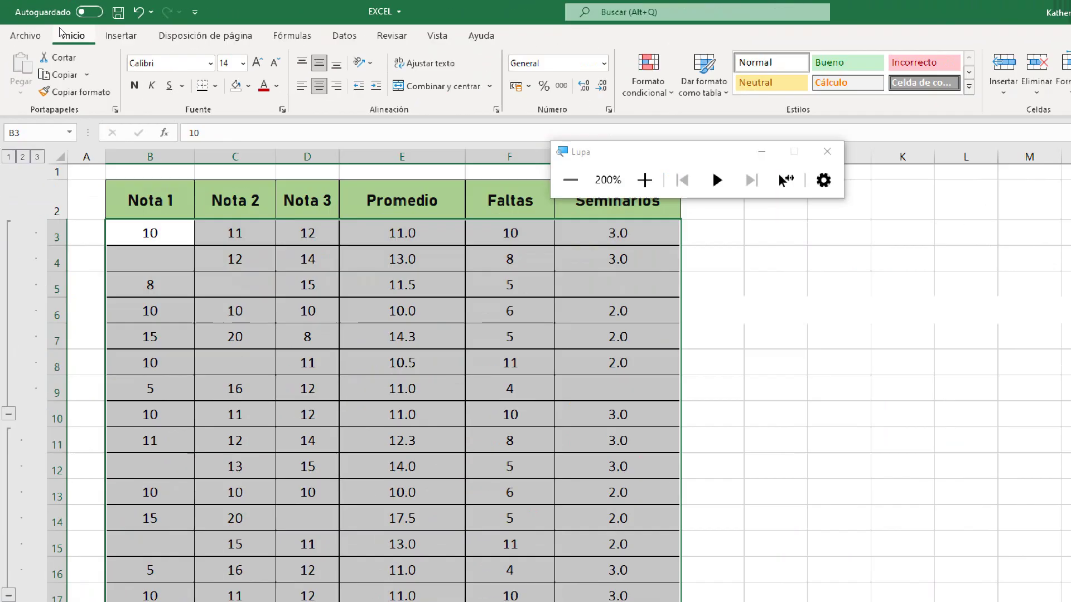
key("super+Escape")
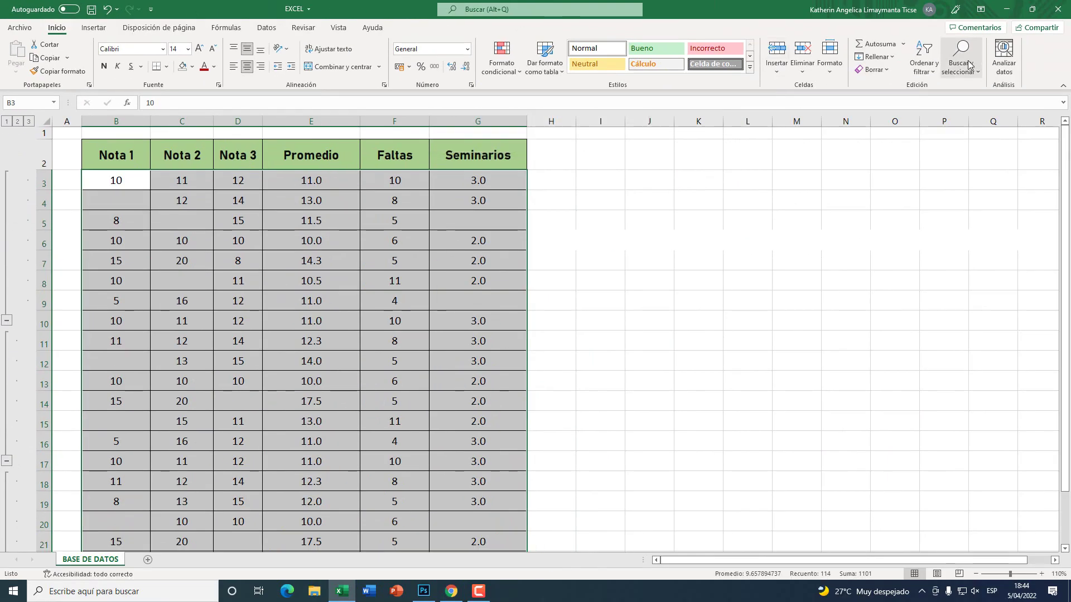
key("super+plus")
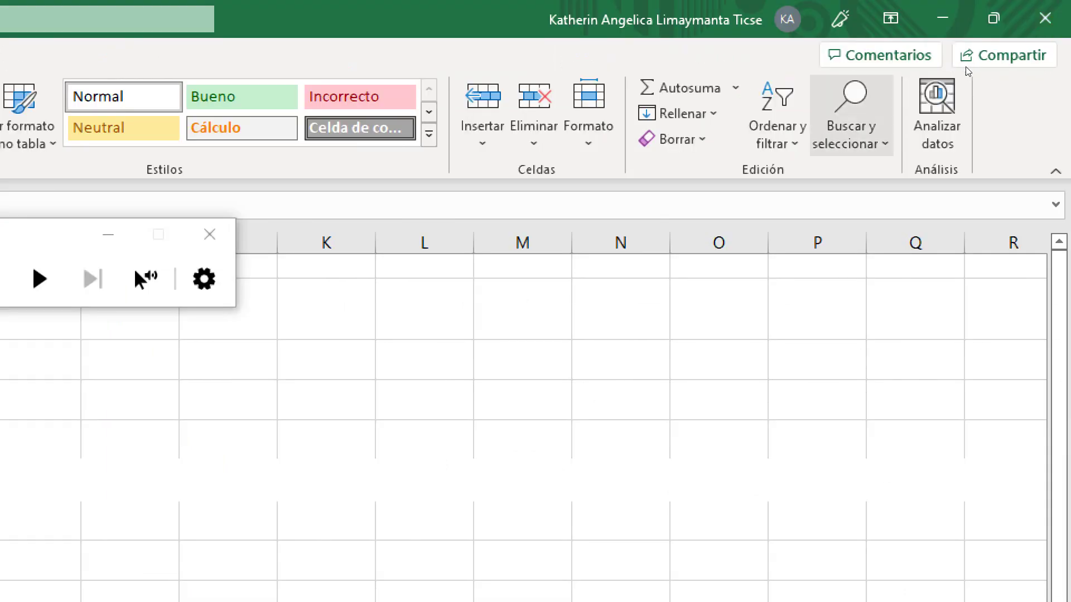
left_click(851, 125)
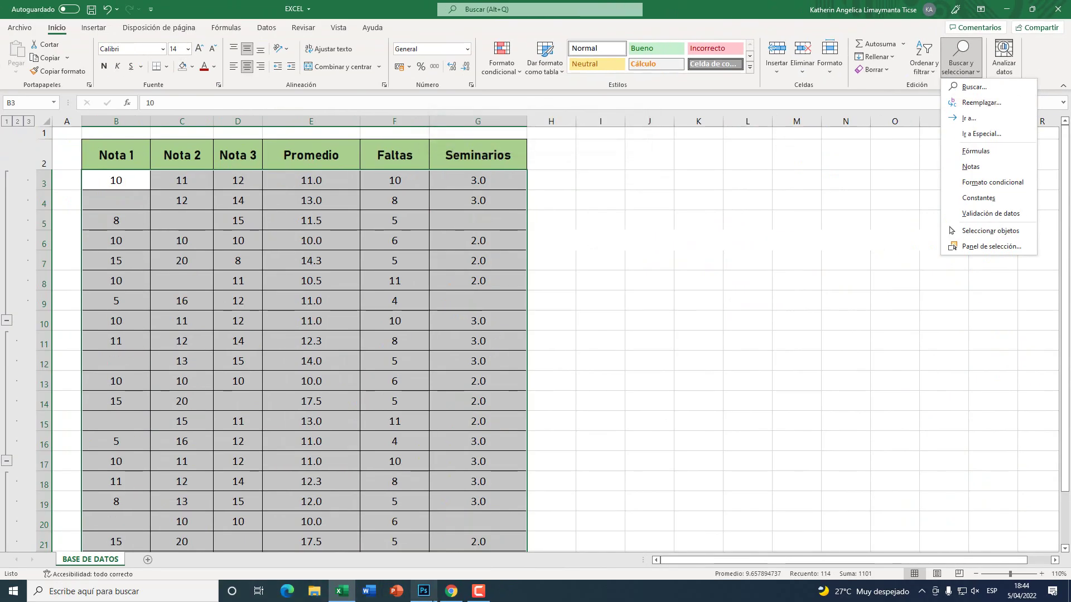
In Photoshop, clear the old marks and circle Ctrl and L in red
left_click(425, 597)
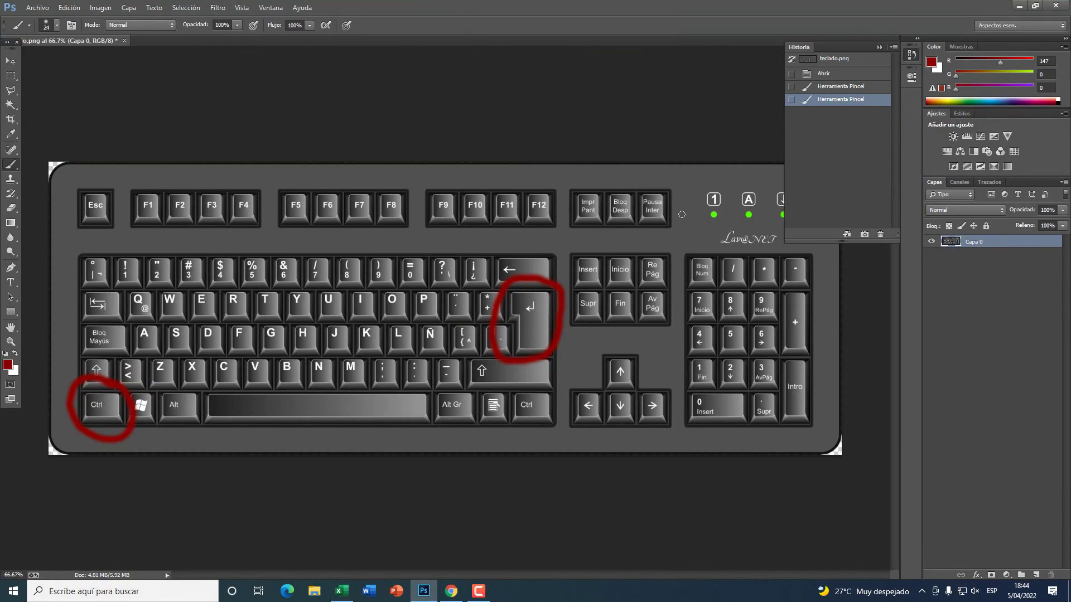
left_click(822, 73)
left_click_drag(127, 394, 124, 391)
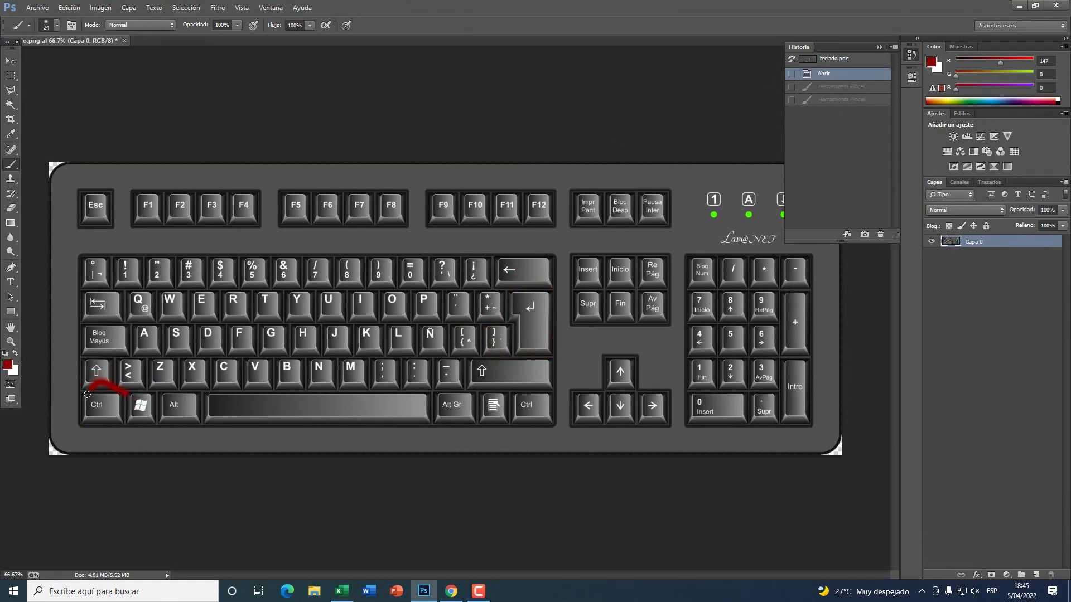
mouse_move(406, 322)
left_mouse_down()
mouse_move(373, 333)
mouse_move(390, 316)
left_mouse_up()
left_click(343, 592)
Select the table data and open Replace with Ctrl+L
key("ctrl+shift+End")
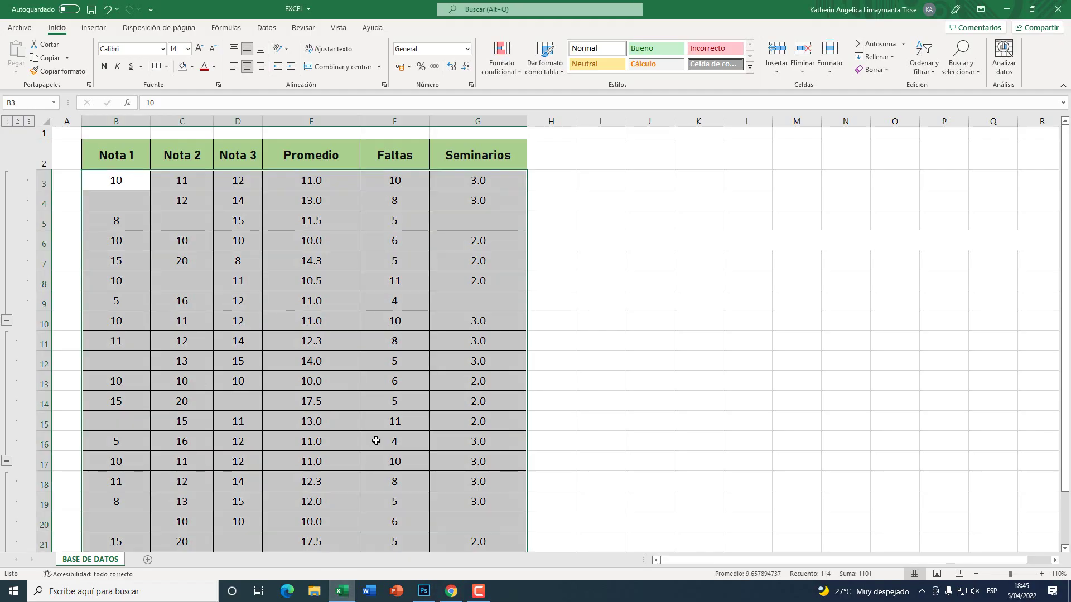
key("ctrl+l")
mouse_move(487, 261)
left_mouse_down()
mouse_move(582, 208)
mouse_move(535, 213)
left_mouse_up()
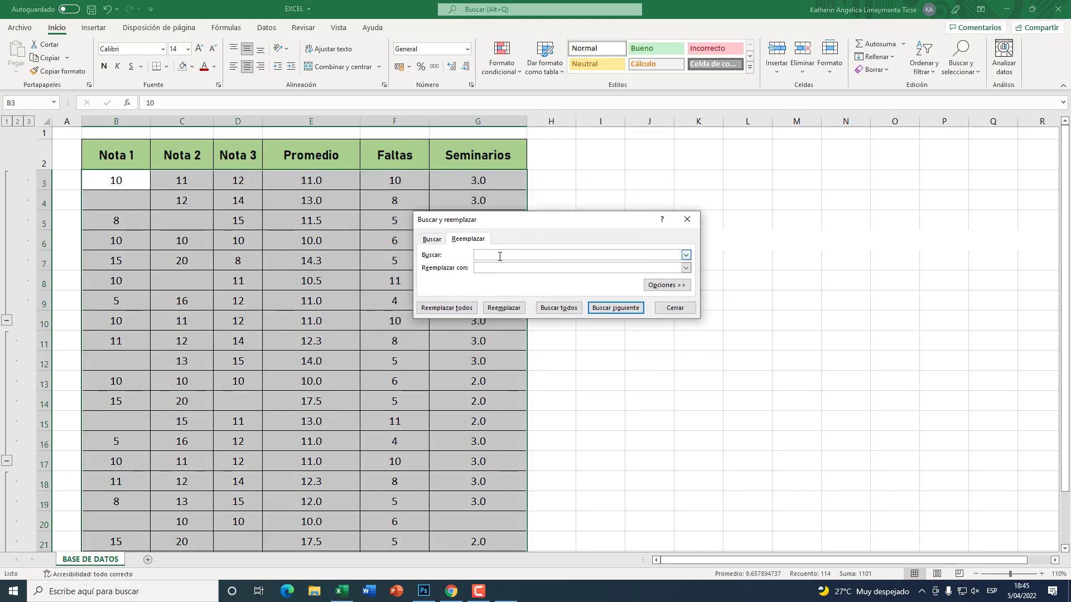
key("super+plus")
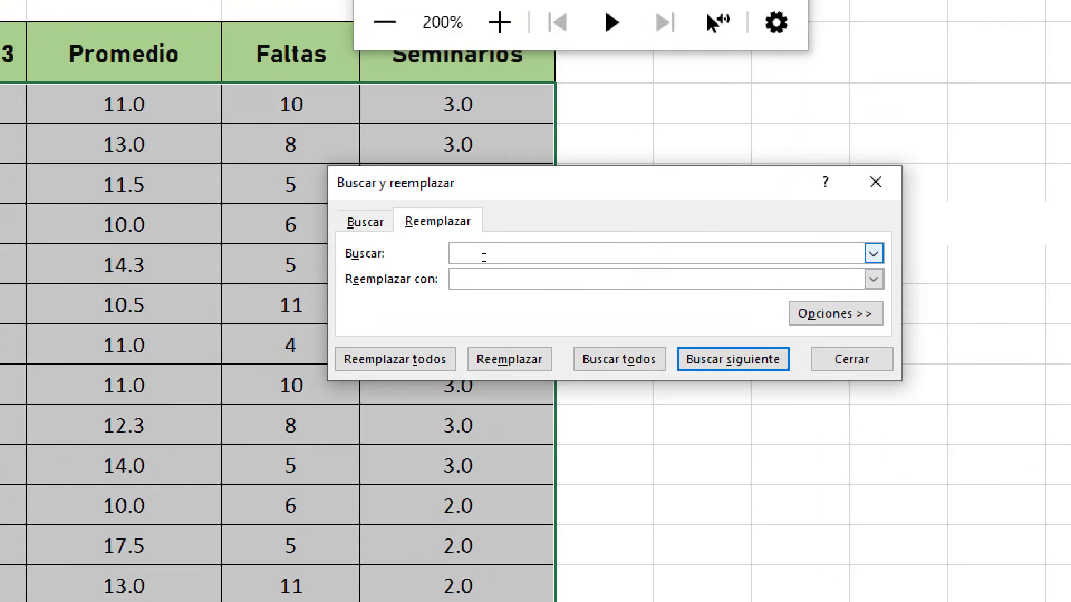
Replace all blank cells with 0, confirm the count, and close the dialog
left_click(489, 270)
type("0")
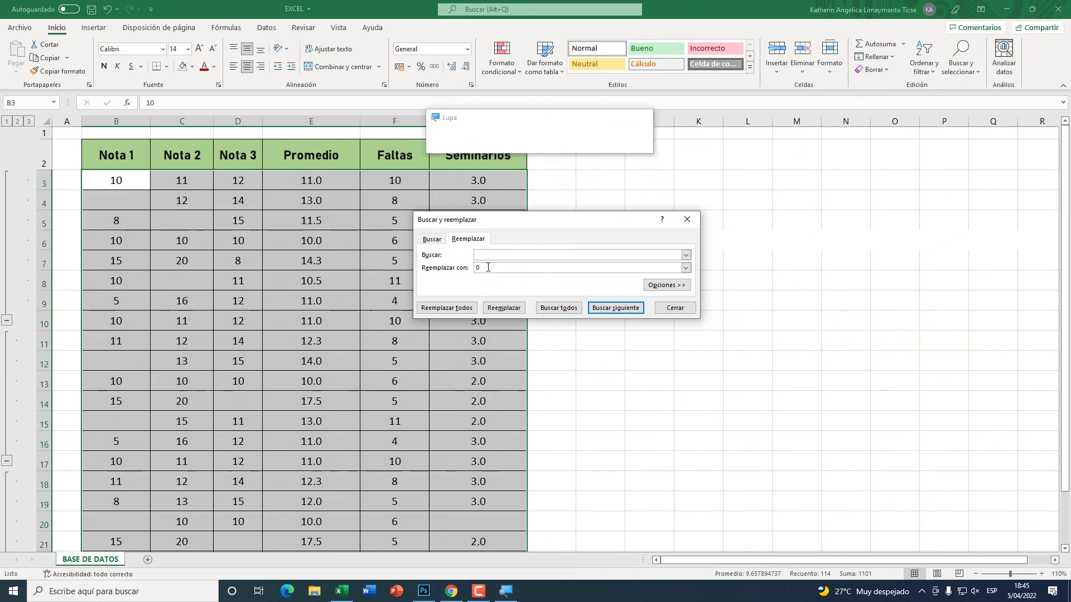
left_click(446, 308)
left_click(538, 326)
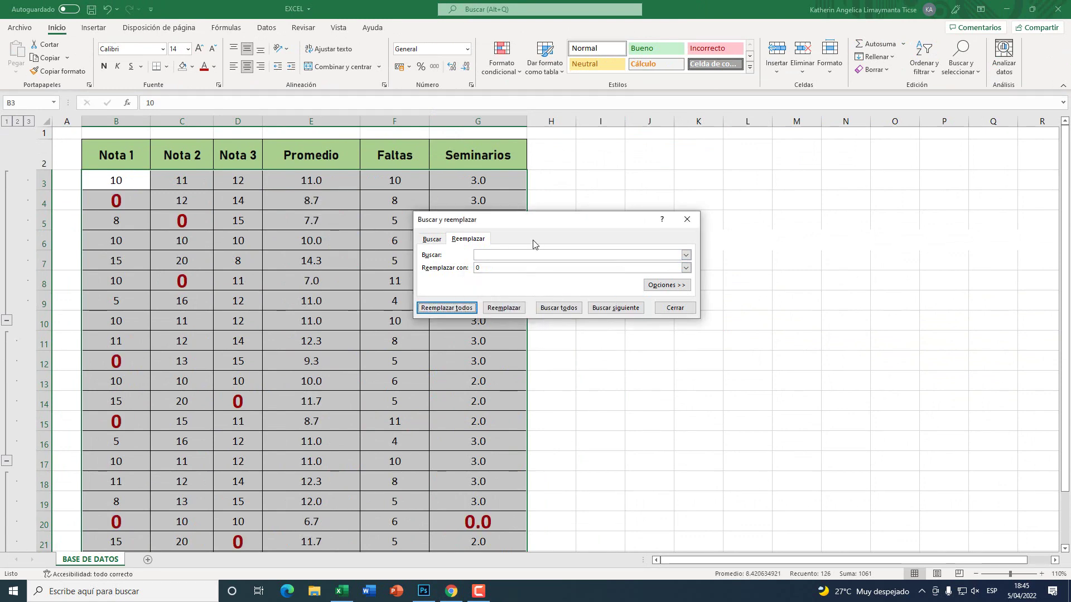
left_click_drag(529, 220, 711, 170)
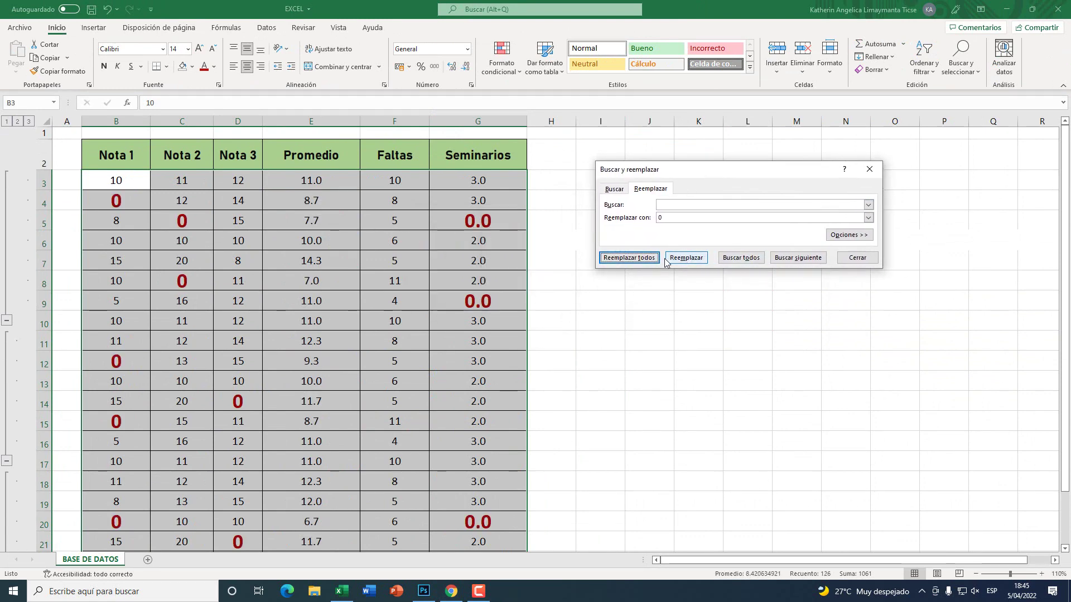
left_click(857, 258)
left_click(502, 302)
scroll(415, 412, "down", 3)
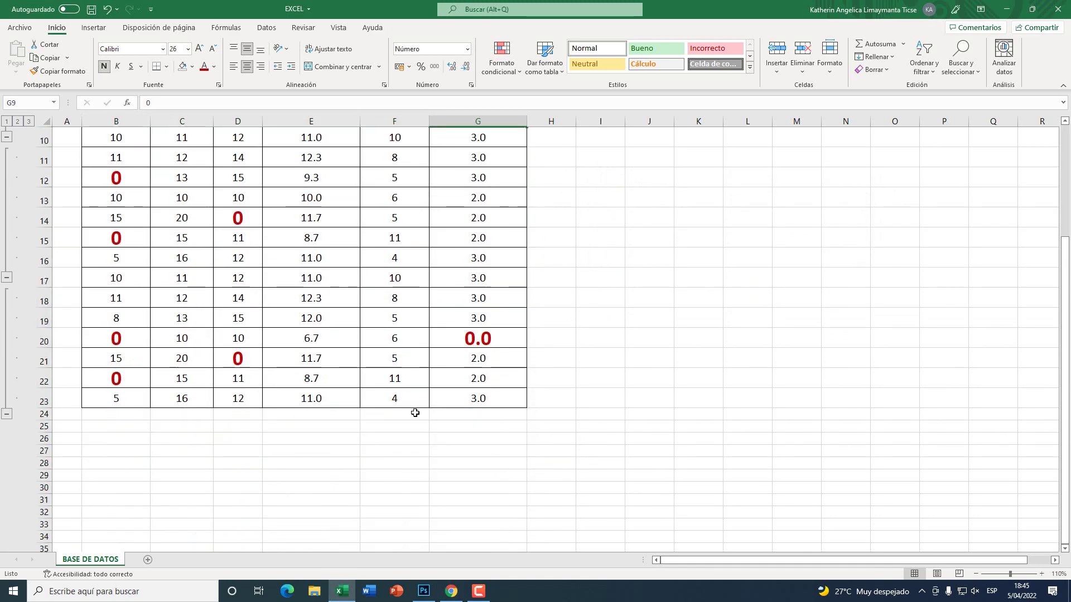
scroll(423, 421, "up", 3)
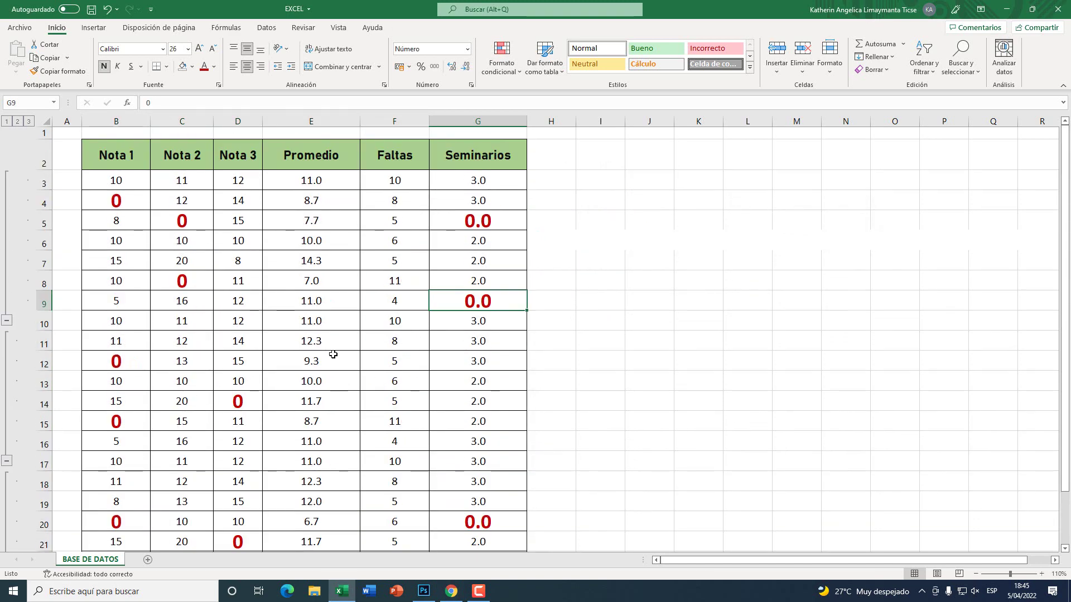
Undo the zero fill and reselect the grade table
key("ctrl+z")
left_click(228, 261)
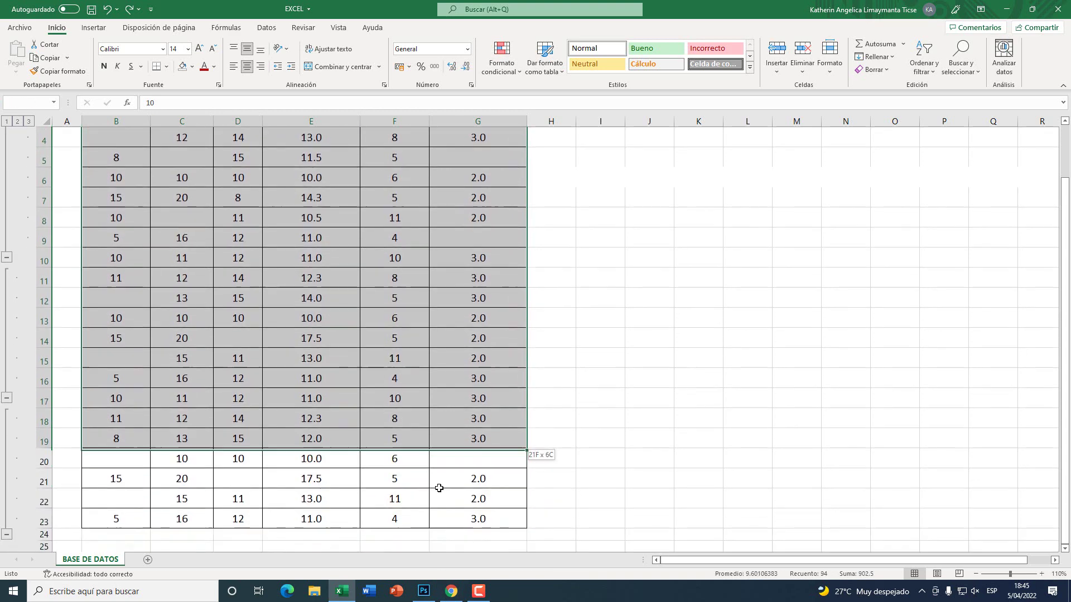
left_click_drag(132, 185, 446, 535)
scroll(453, 442, "up", 1)
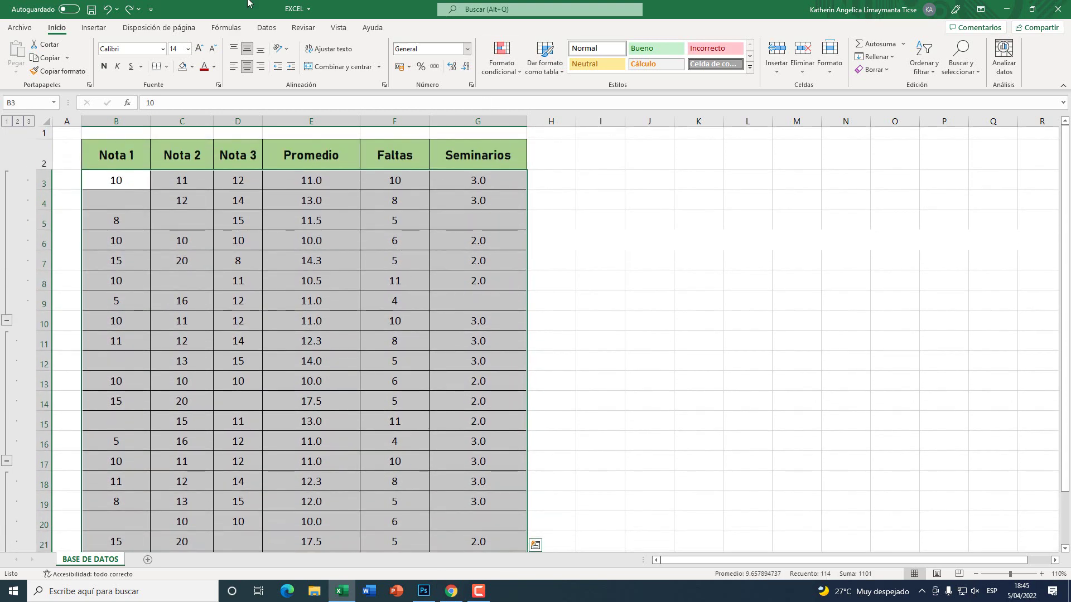
Open Buscar y seleccionar > Reemplazar from the Inicio ribbon
key("super+plus")
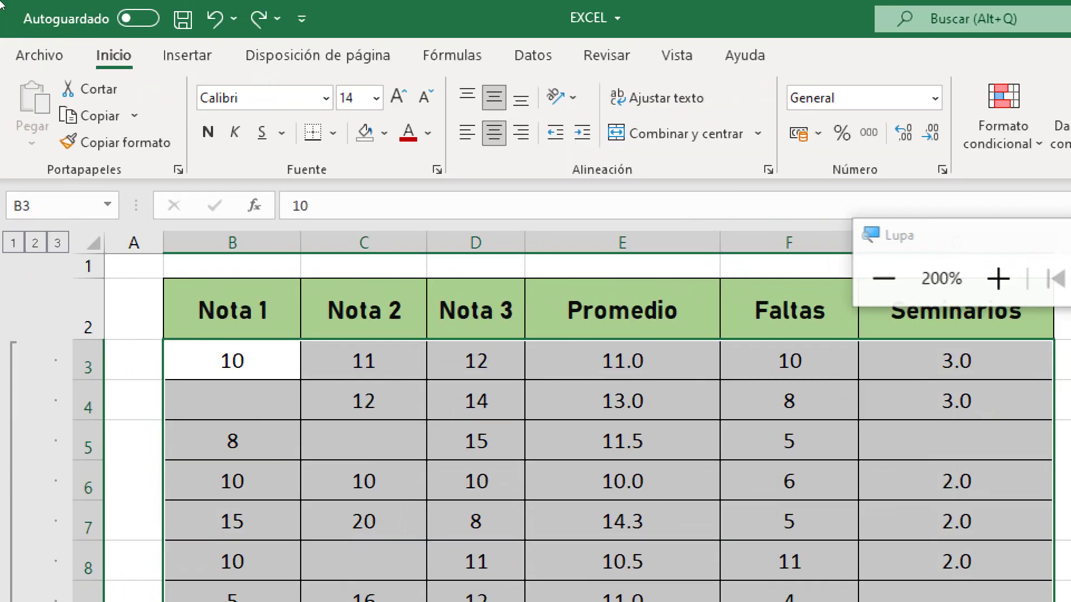
key("super+Escape")
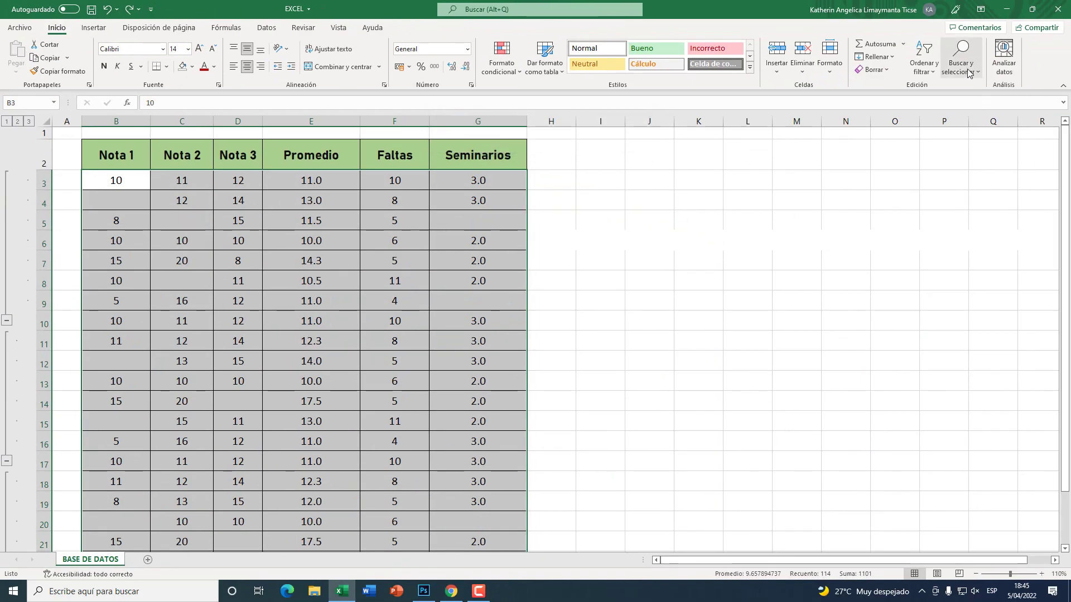
key("super+plus")
left_click(969, 73)
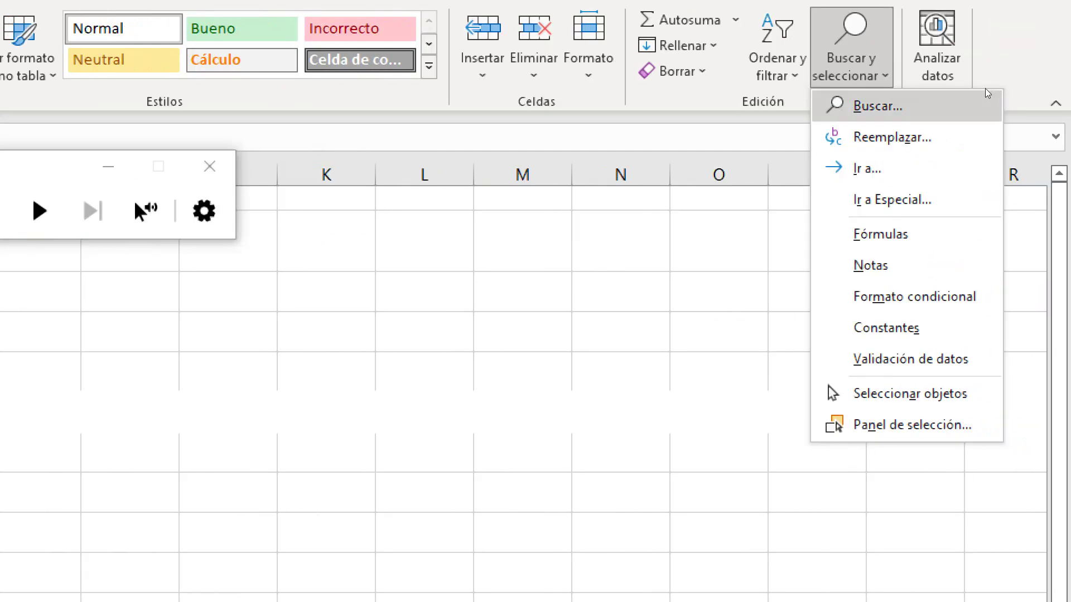
left_click(892, 137)
key("super+Escape")
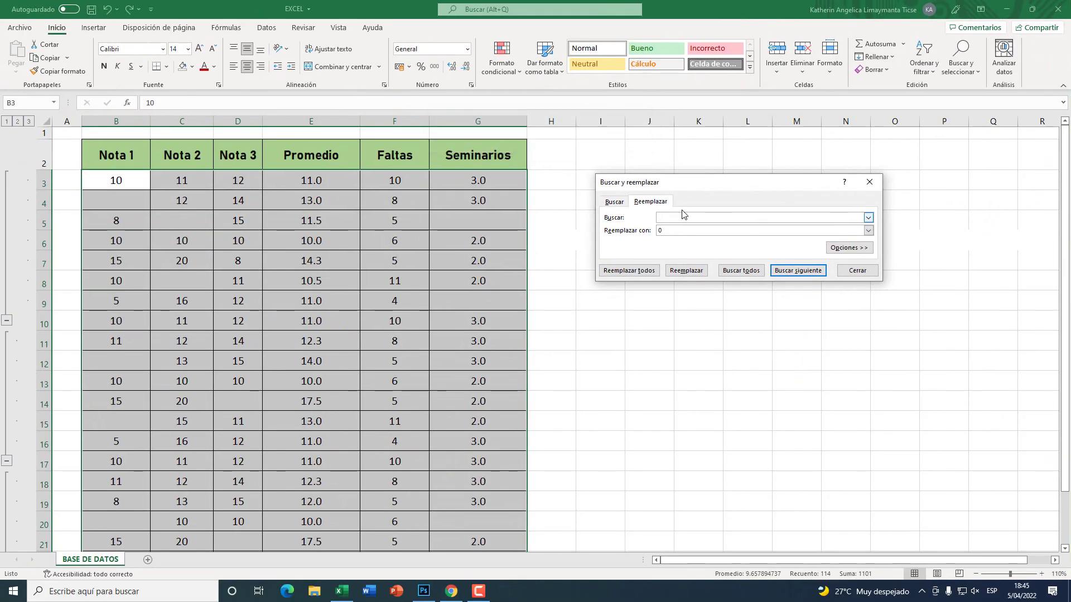
left_click_drag(696, 185, 464, 189)
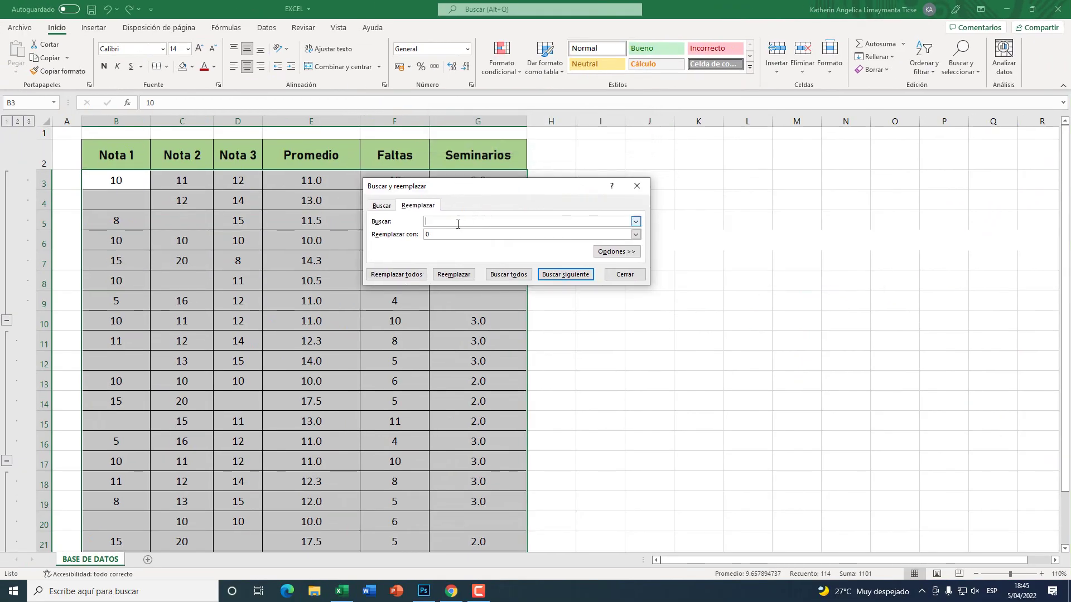
key("super+plus")
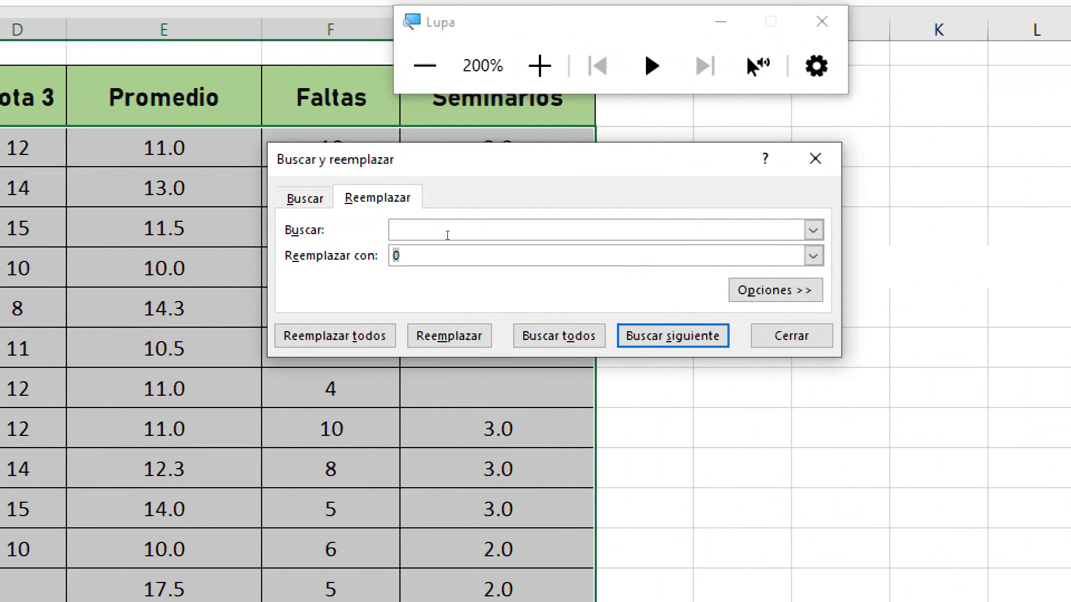
Replace all blank cells with 'Vacío', confirm, and close the dialog
type("Vac")
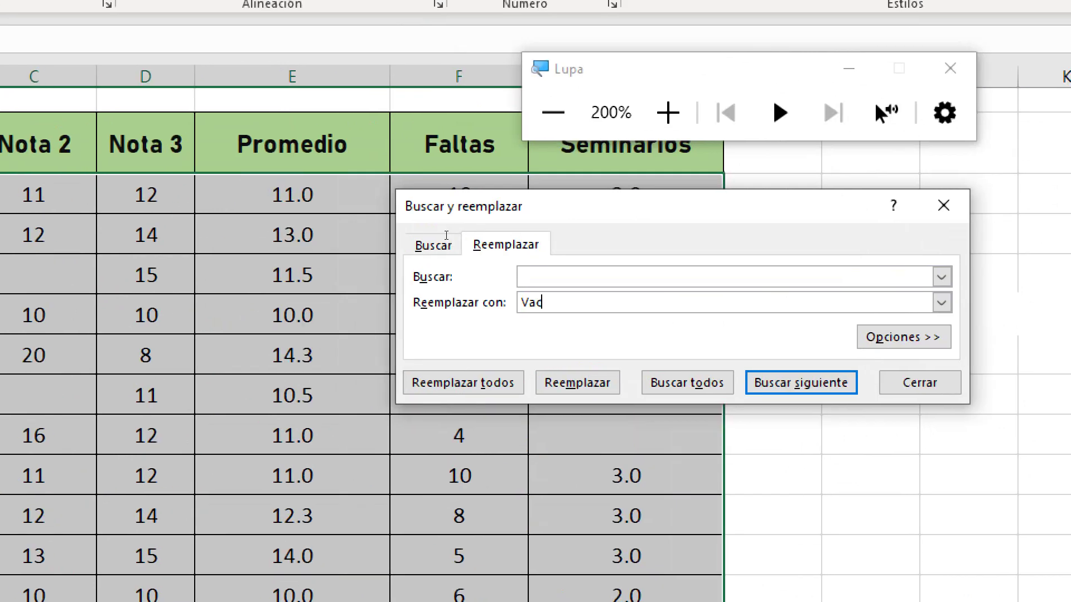
type("io")
key("BackSpace")
key("BackSpace")
type("ío")
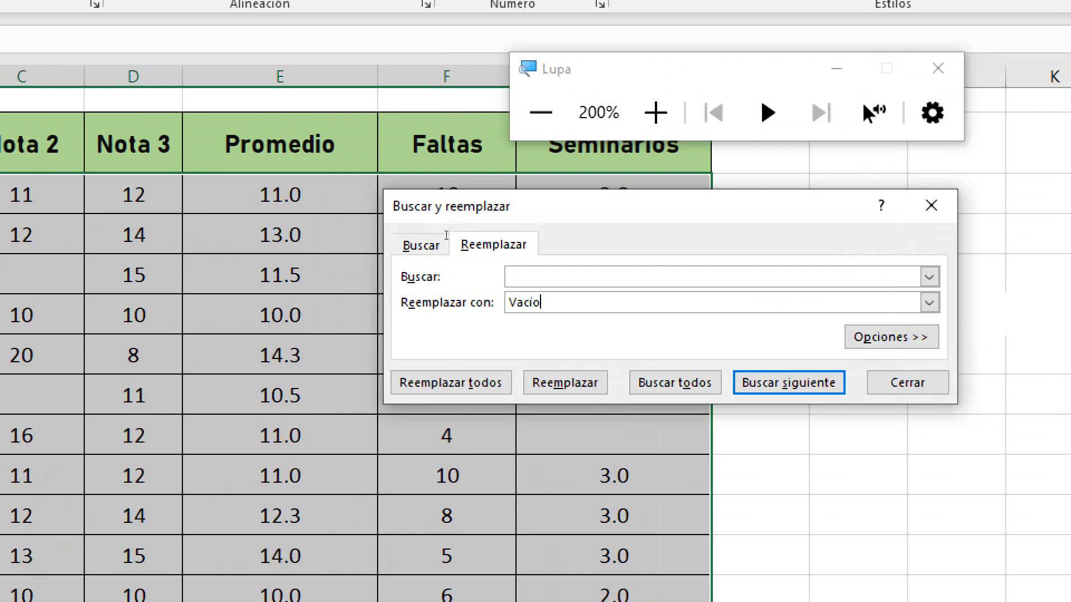
key("super+minus")
left_click(406, 275)
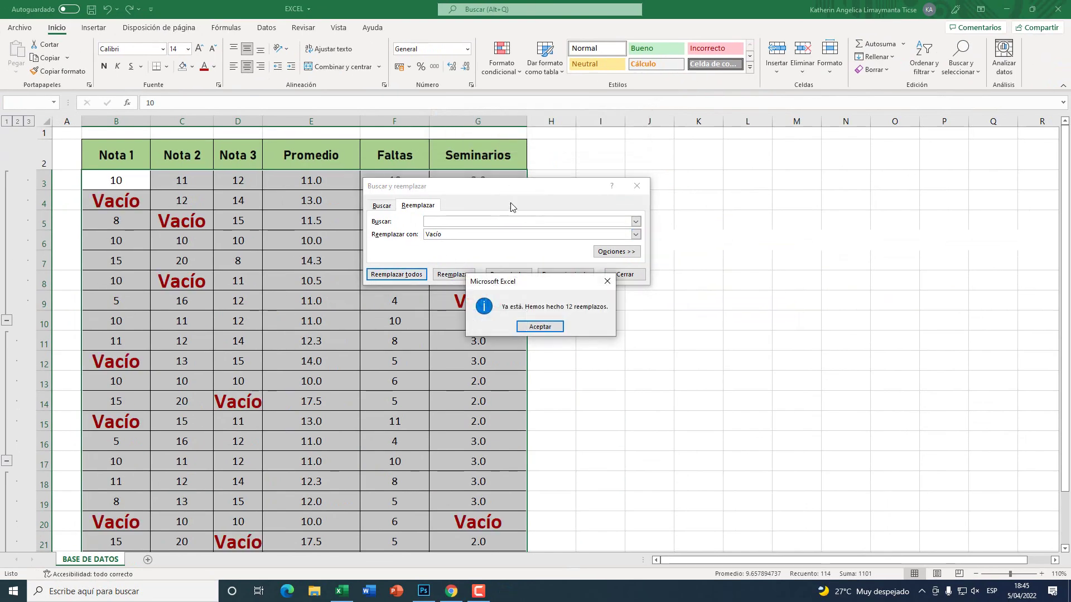
left_click(541, 329)
left_click(637, 186)
left_click(657, 263)
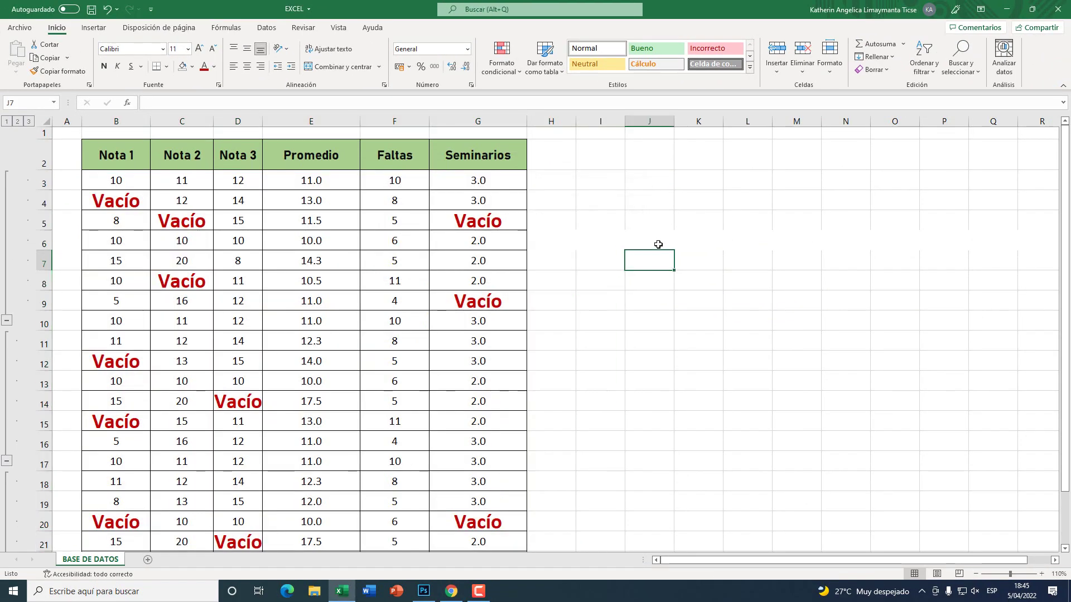